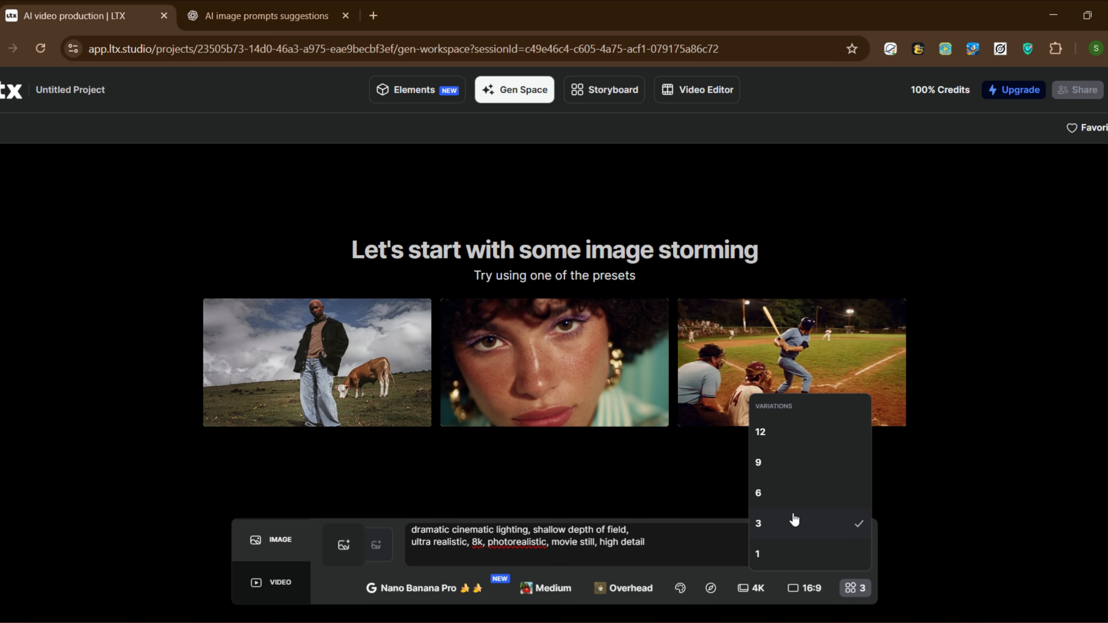
- Try to generate three variations of the rainforest prompt with Nano Banana Pro, declining the upgrade offer
left_click(787, 523)
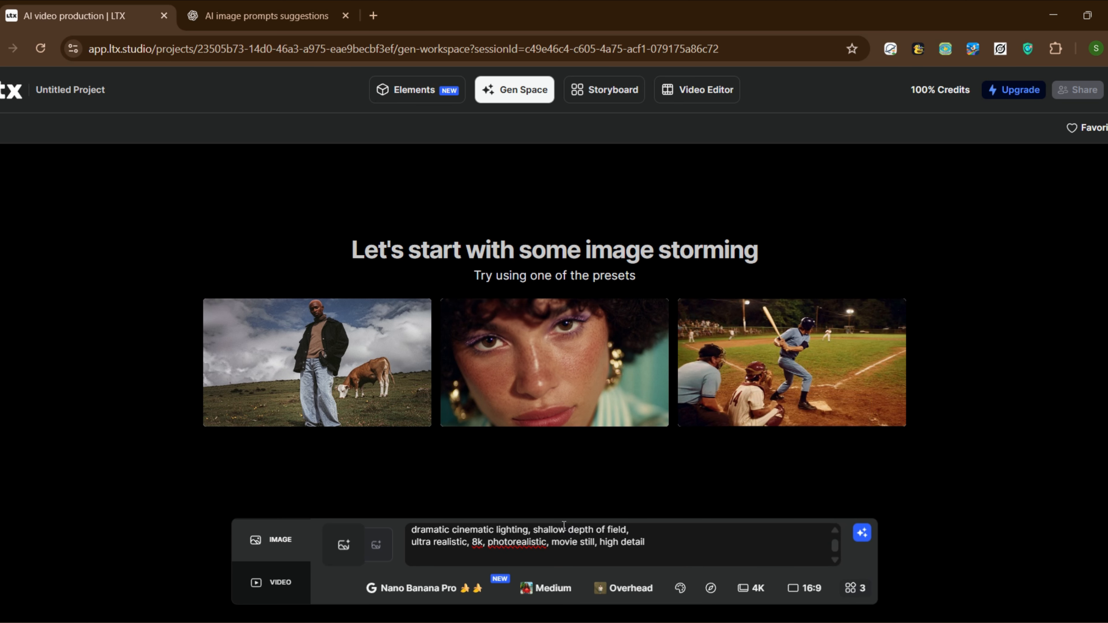
left_click(861, 540)
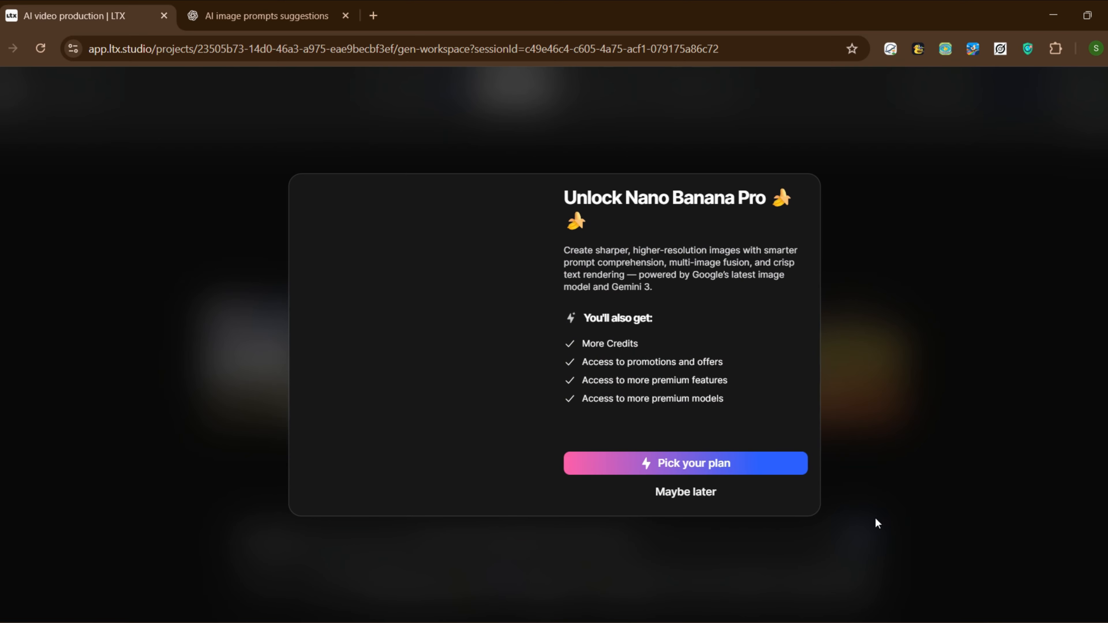
left_click(692, 497)
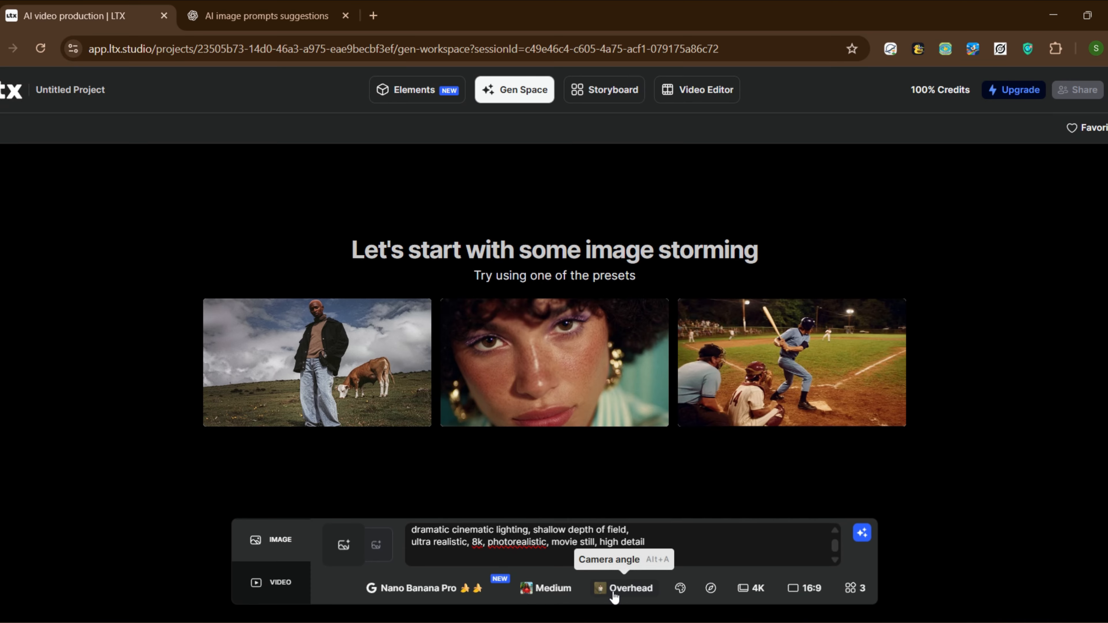
- Switch the image model to FLUX and generate the rainforest images, dismissing the speed offer
left_click(462, 588)
left_click(480, 546)
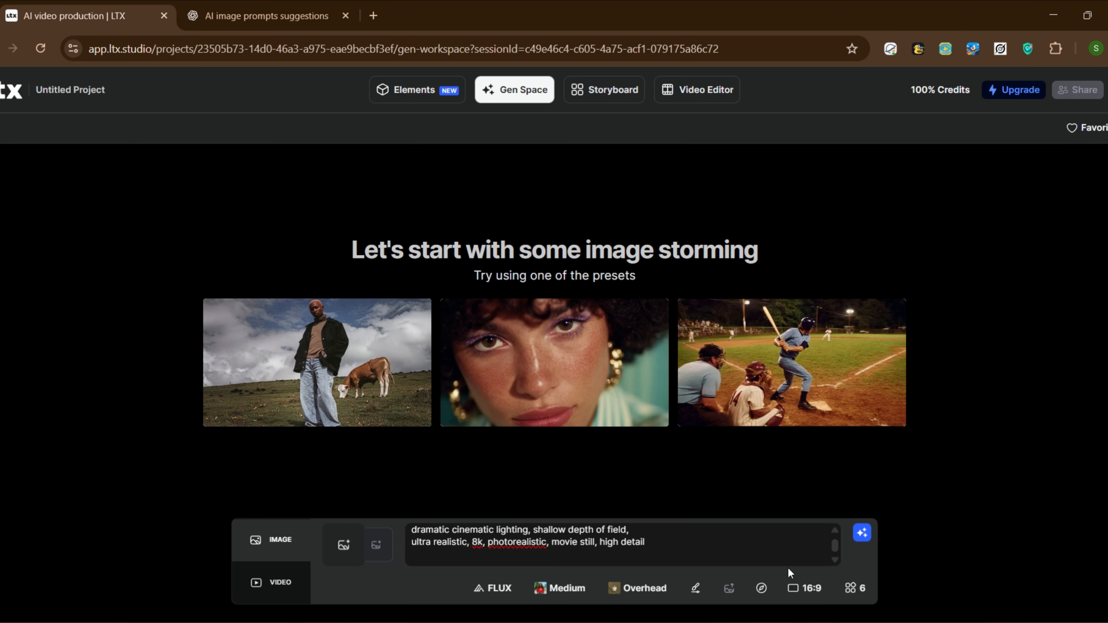
left_click(862, 532)
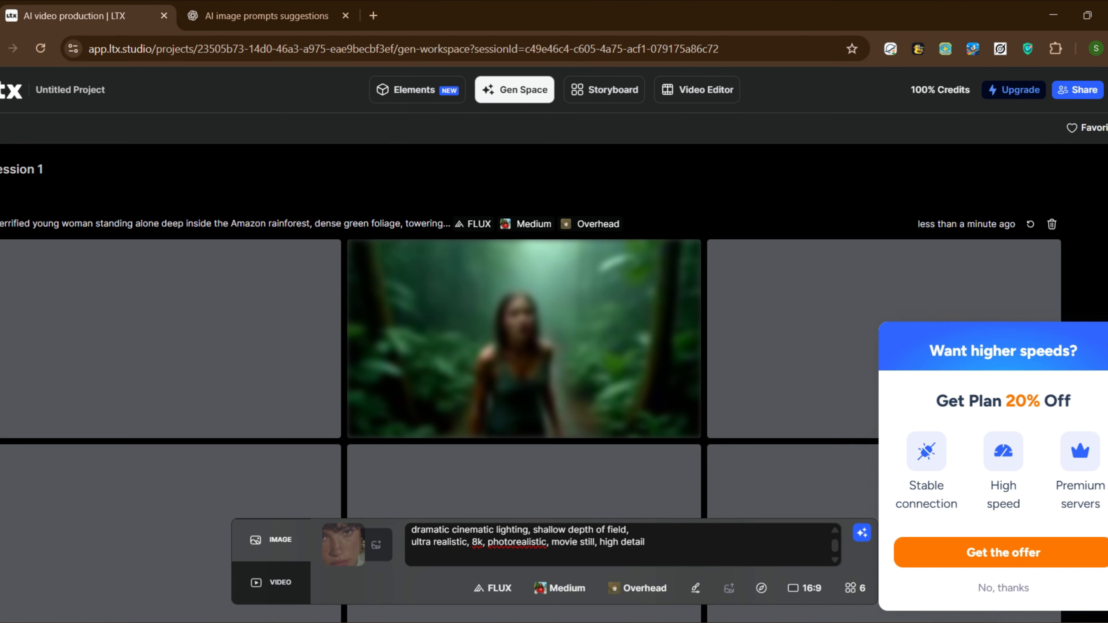
left_click(746, 335)
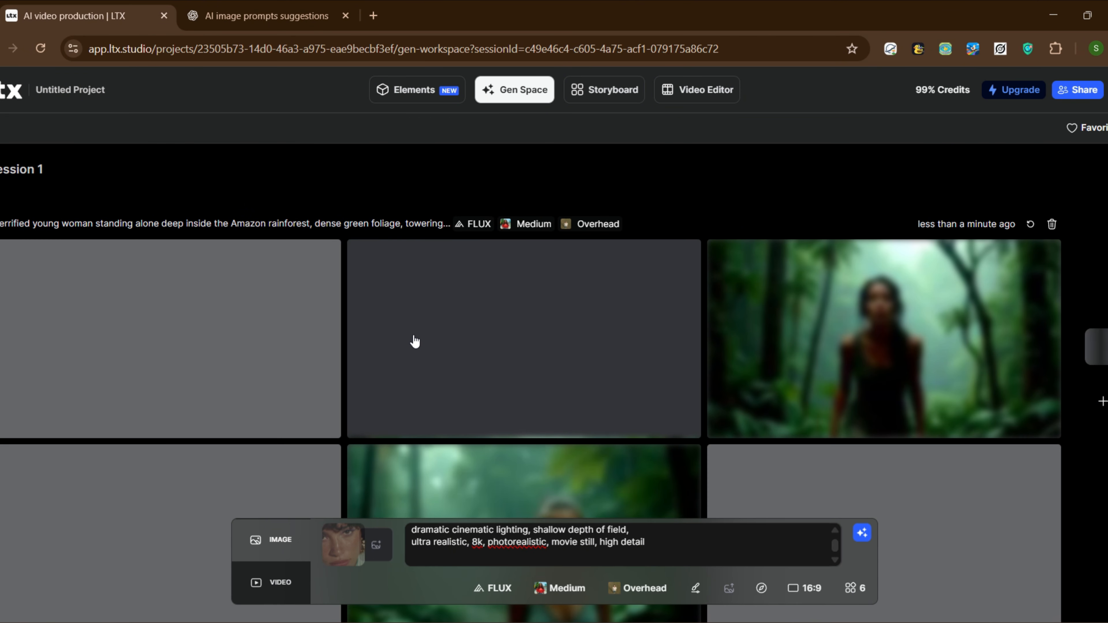
- Preview the generated image of the wet-haired woman in a grey tank top on the jungle path and download it
scroll(414, 341, "down", 3)
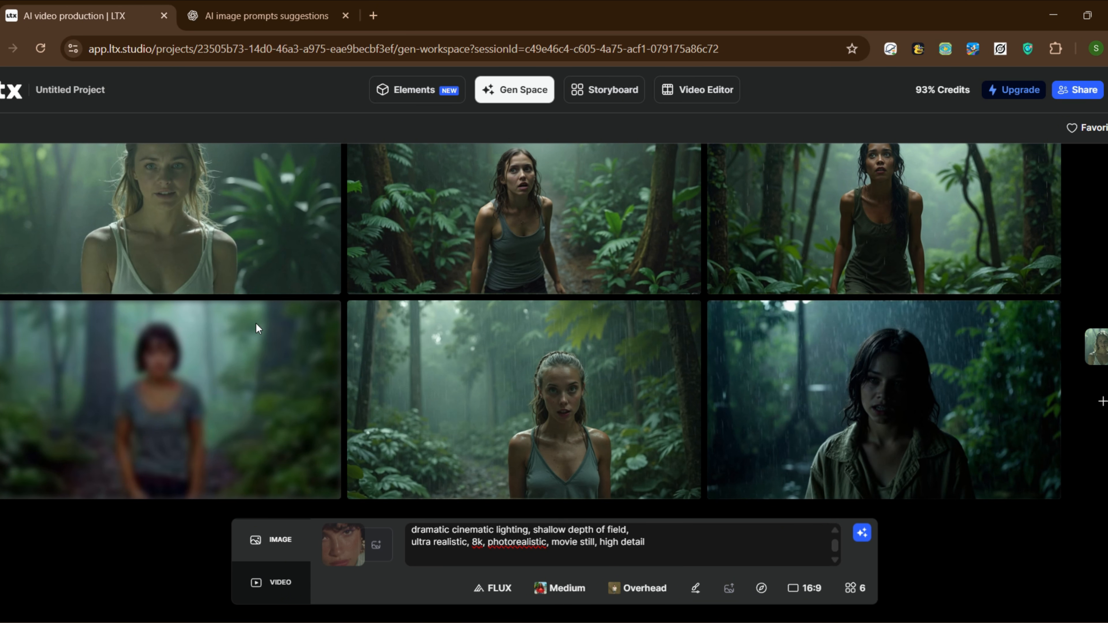
scroll(249, 325, "up", 3)
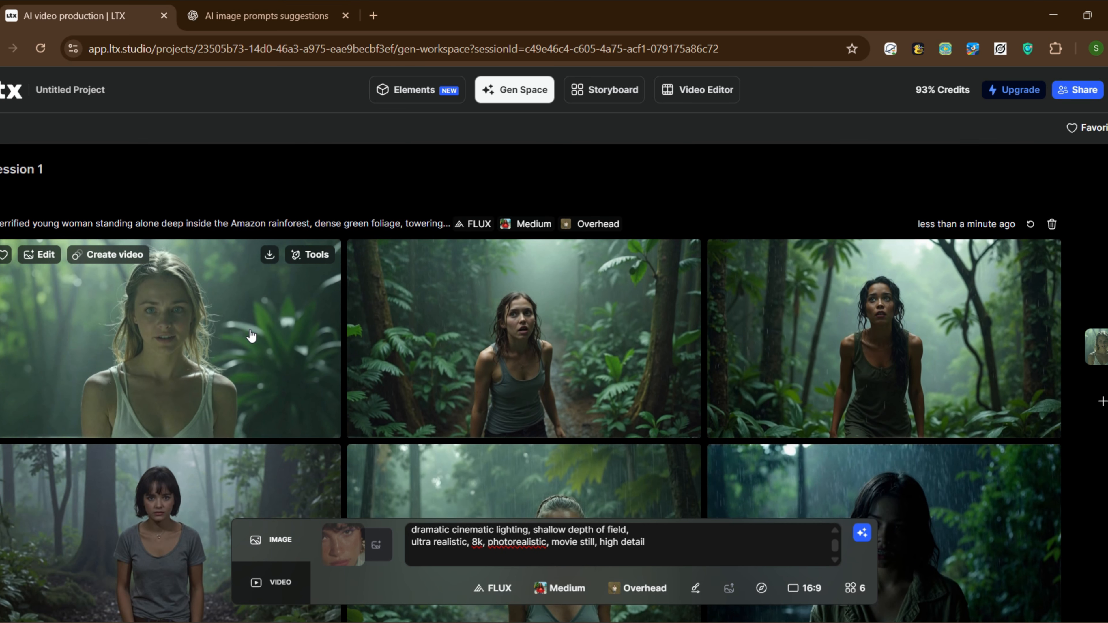
left_click(518, 333)
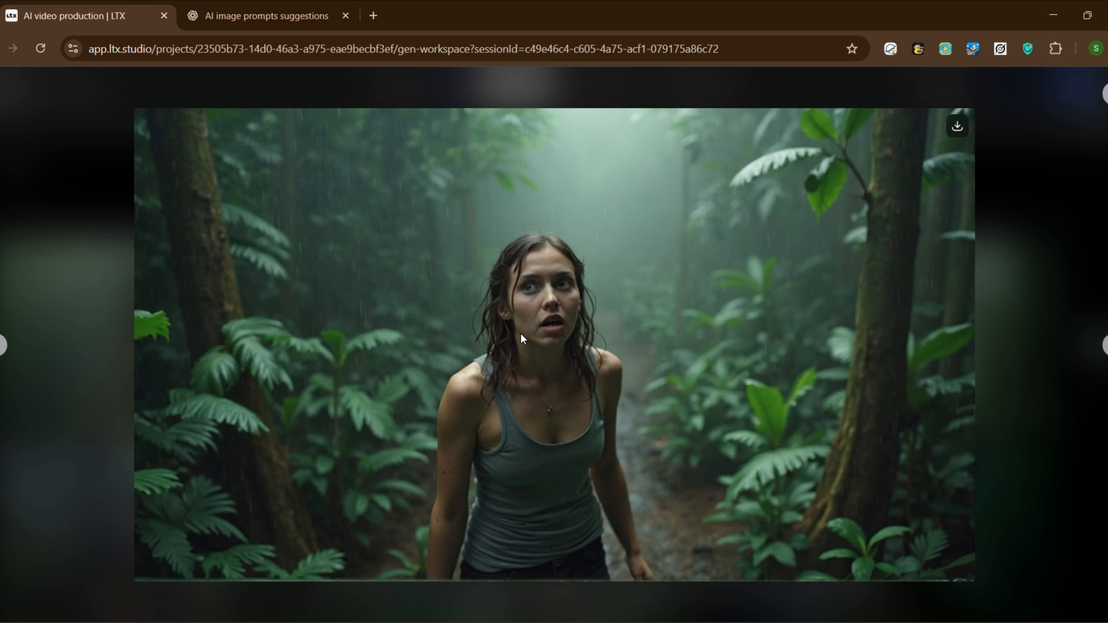
left_click(1103, 93)
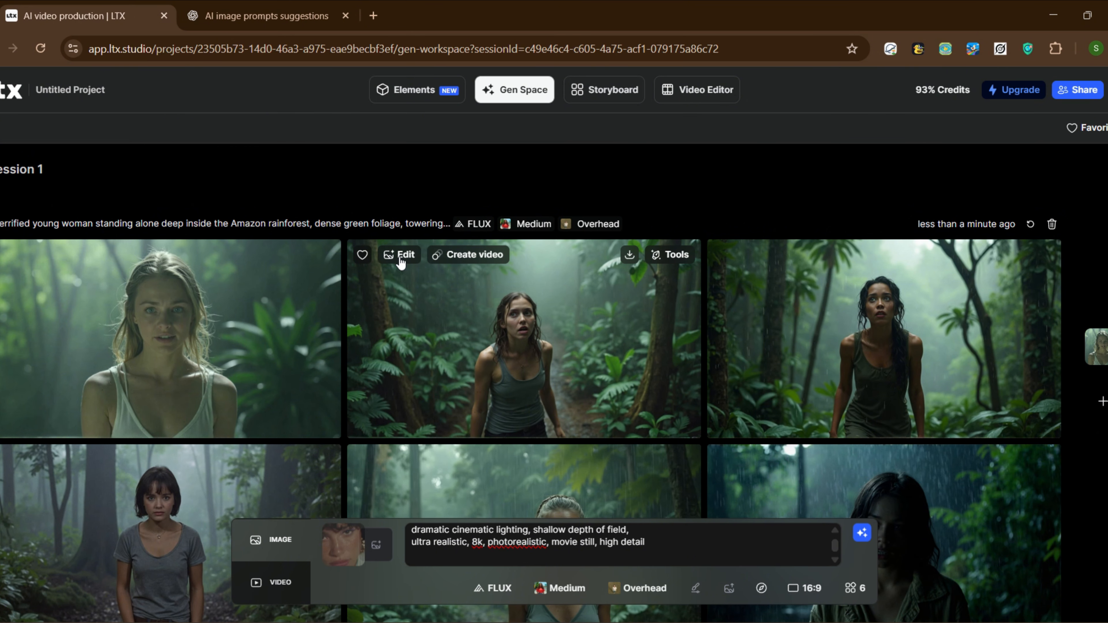
left_click(519, 344)
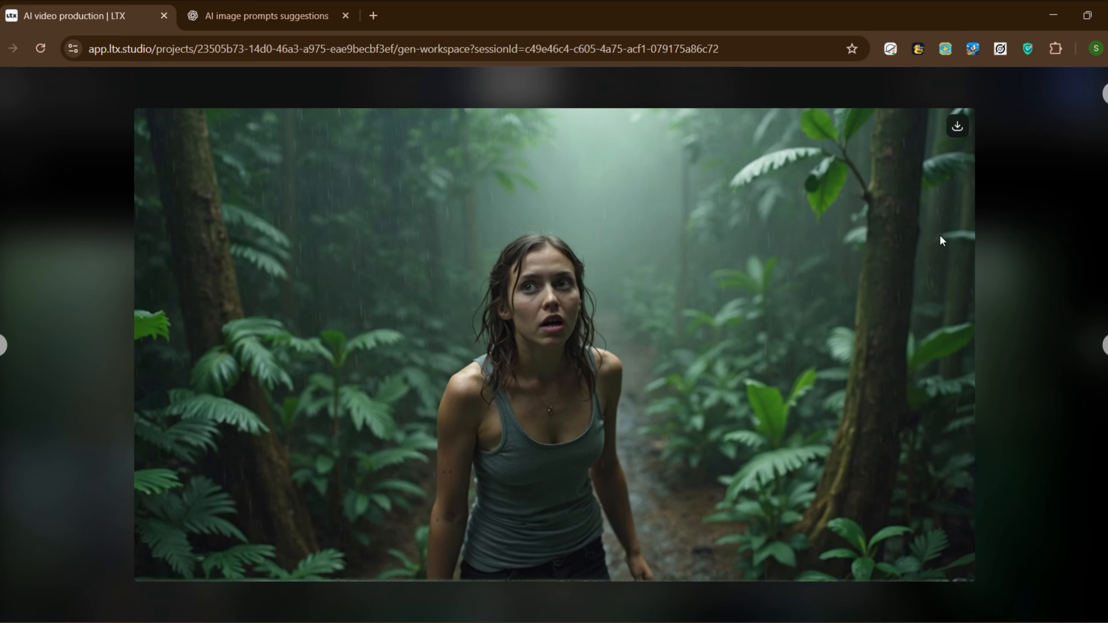
left_click(956, 127)
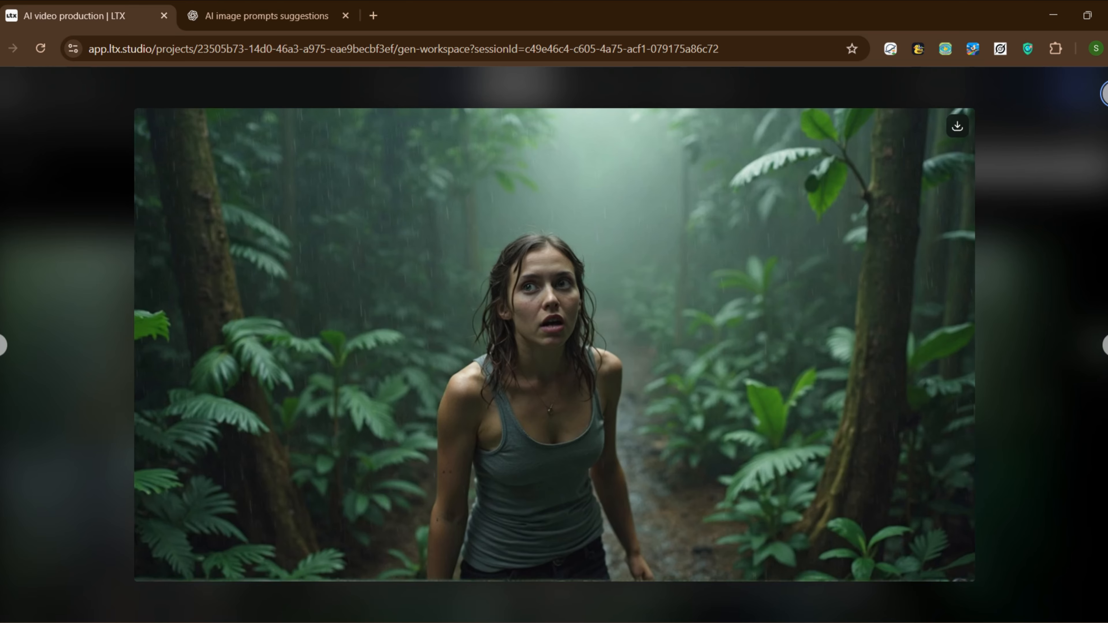
key("Escape")
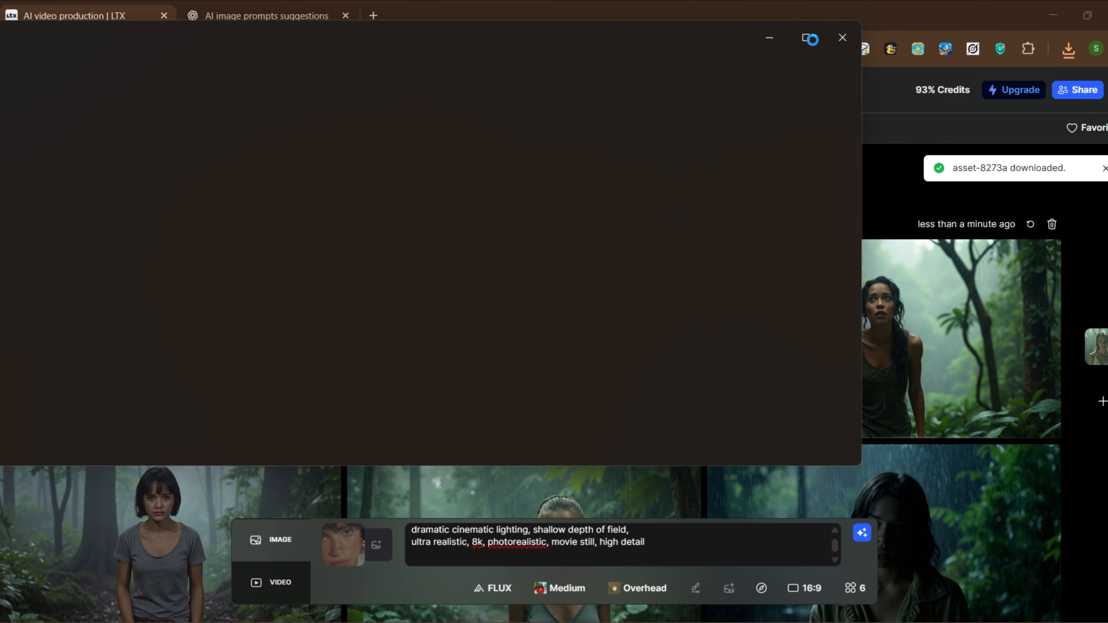
- Inspect the downloaded asset-8273a.jpeg full screen, examining the face and background detail up close, and close it
left_click(809, 38)
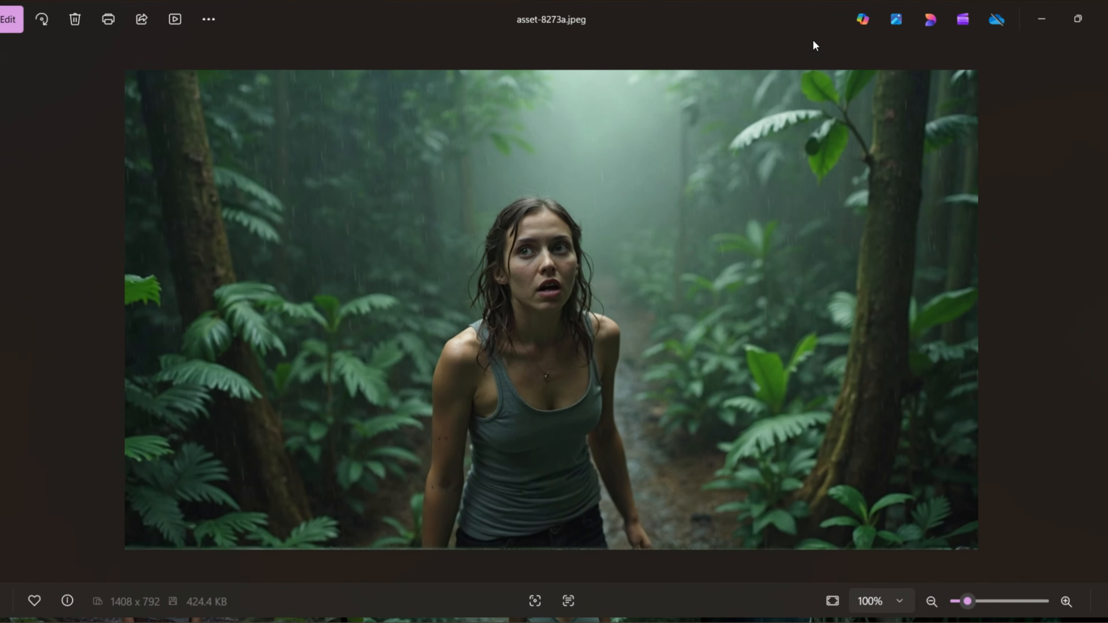
scroll(581, 354, "up", 5)
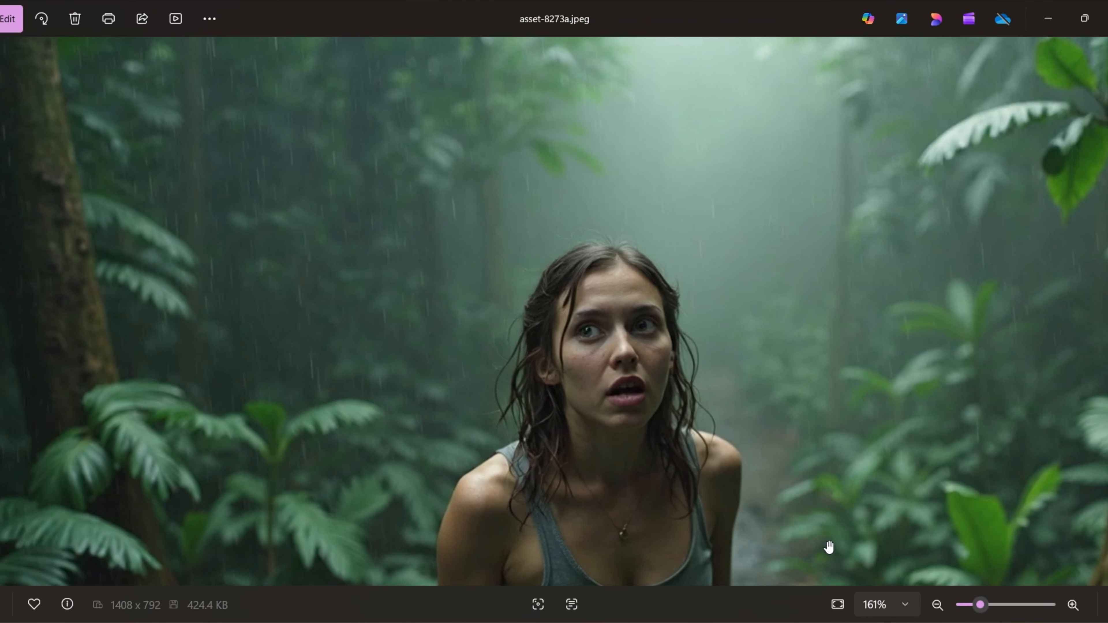
scroll(816, 456, "up", 8)
left_click_drag(853, 378, 508, 571)
scroll(839, 379, "up", 5)
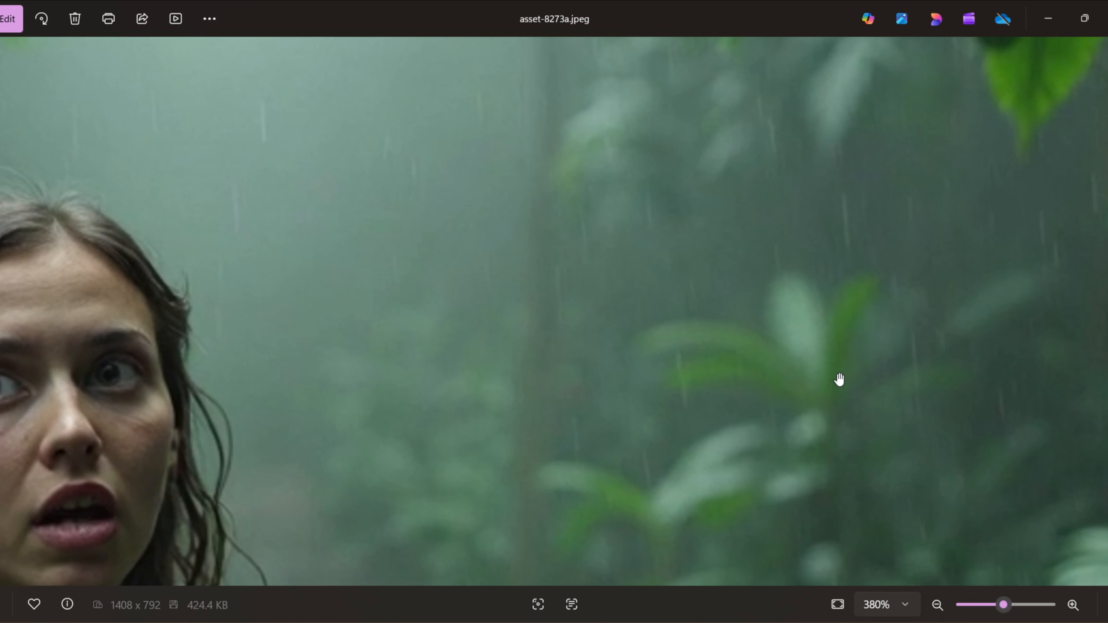
scroll(840, 379, "down", 6)
scroll(839, 379, "down", 6)
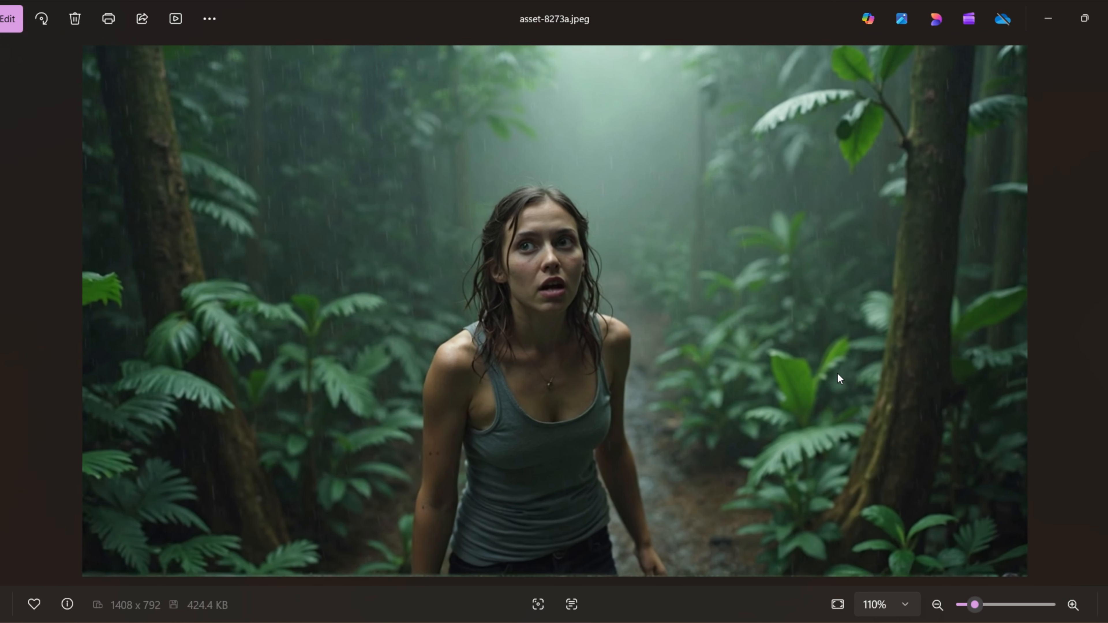
left_click(1105, 19)
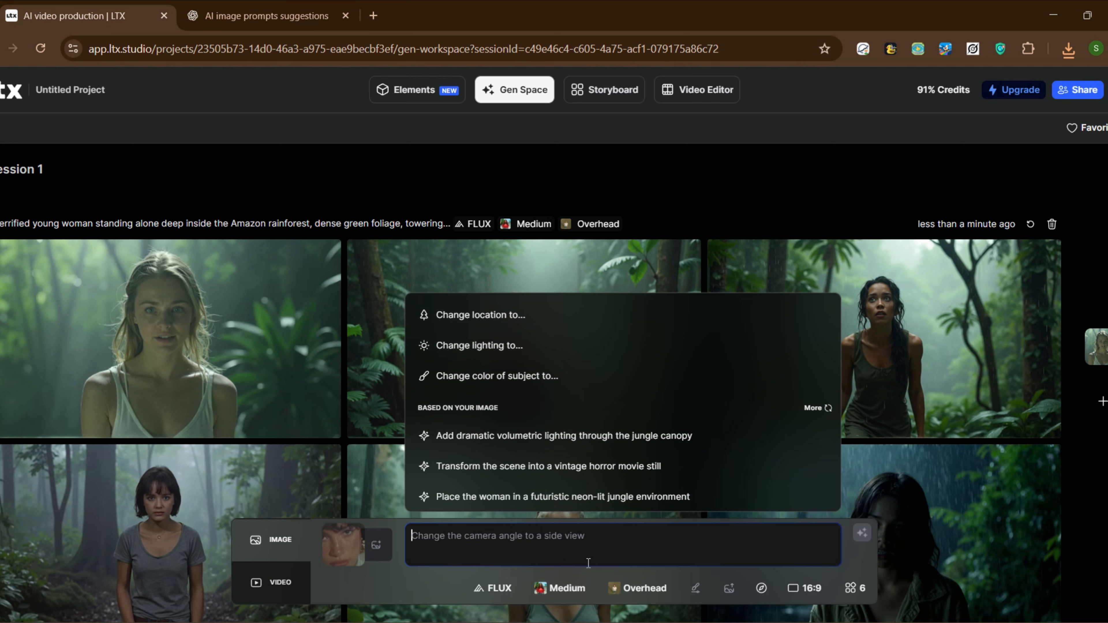
- Set the shot type to Wide and the number of variations to 3 for the image edit
left_click(554, 595)
left_click(542, 591)
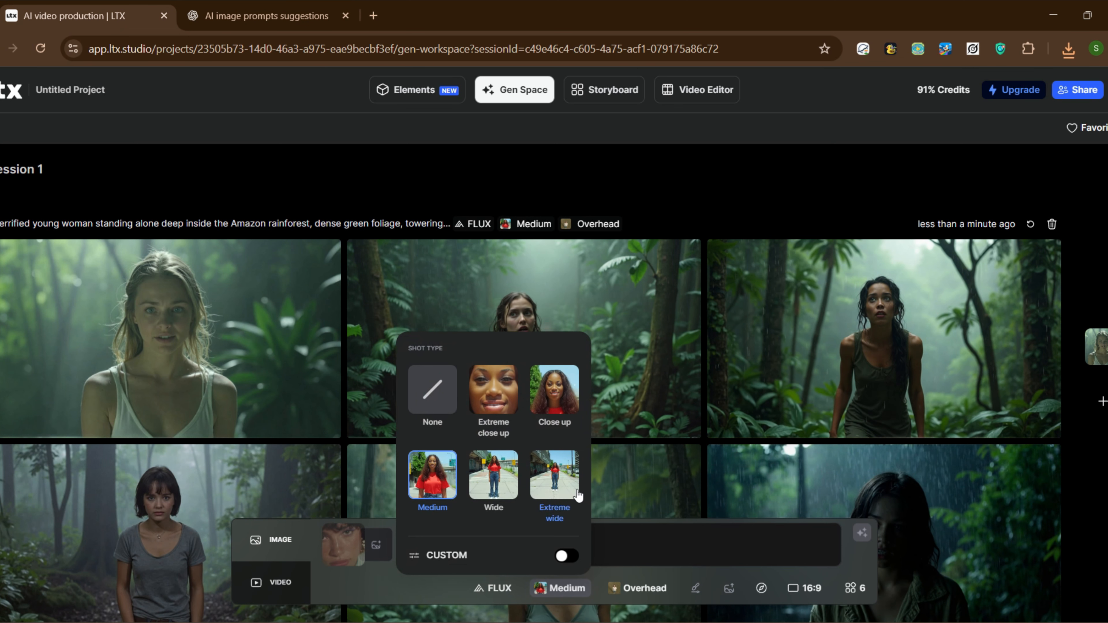
left_click(497, 488)
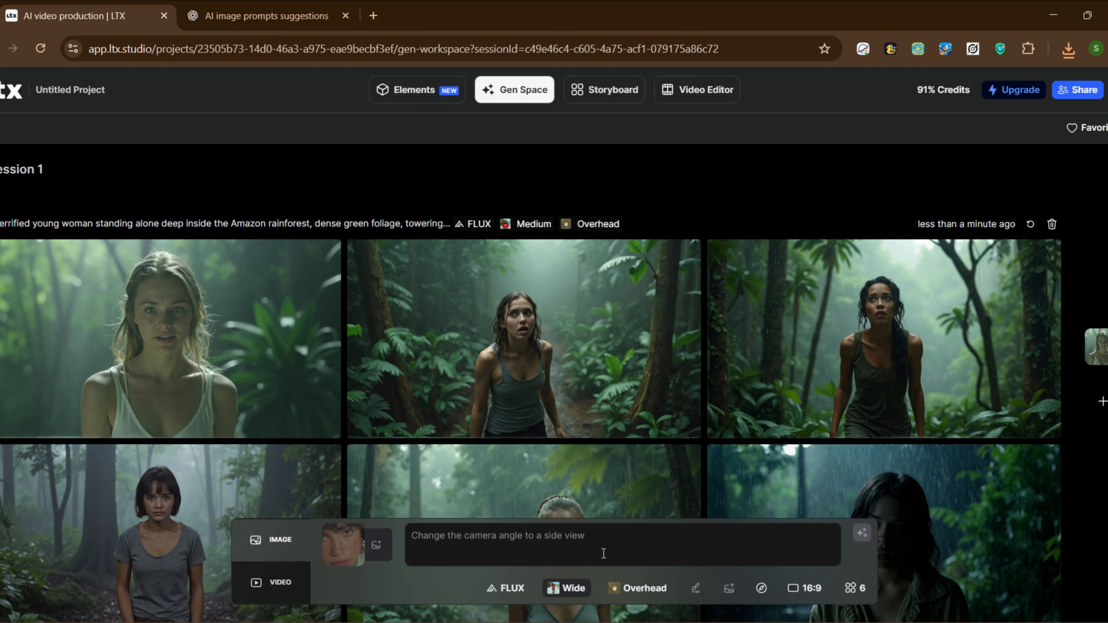
left_click(584, 530)
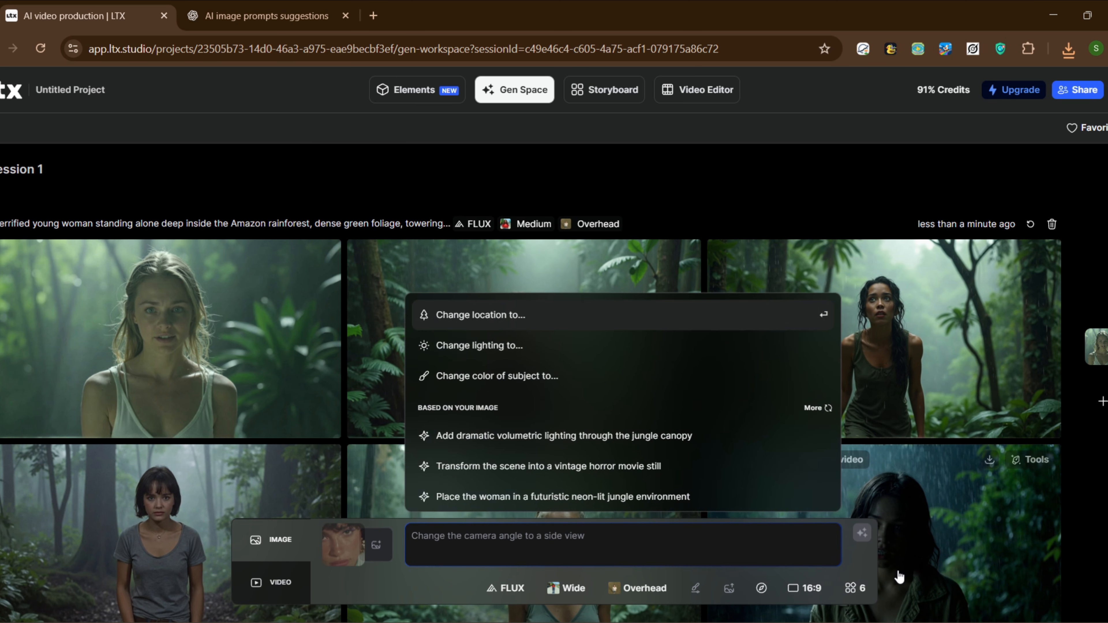
left_click(855, 588)
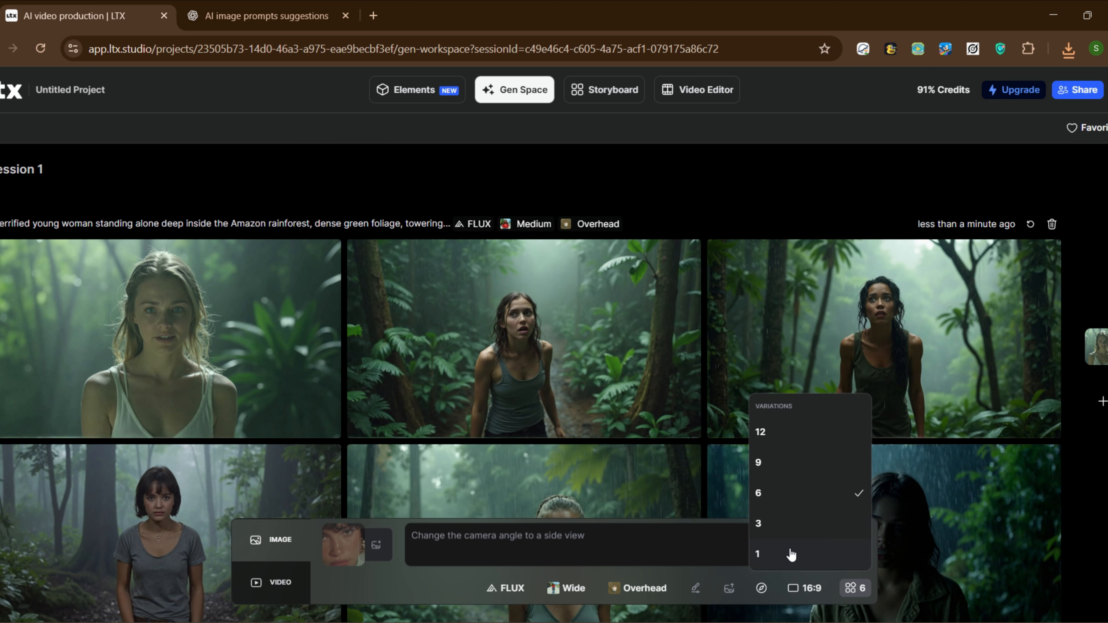
left_click(781, 524)
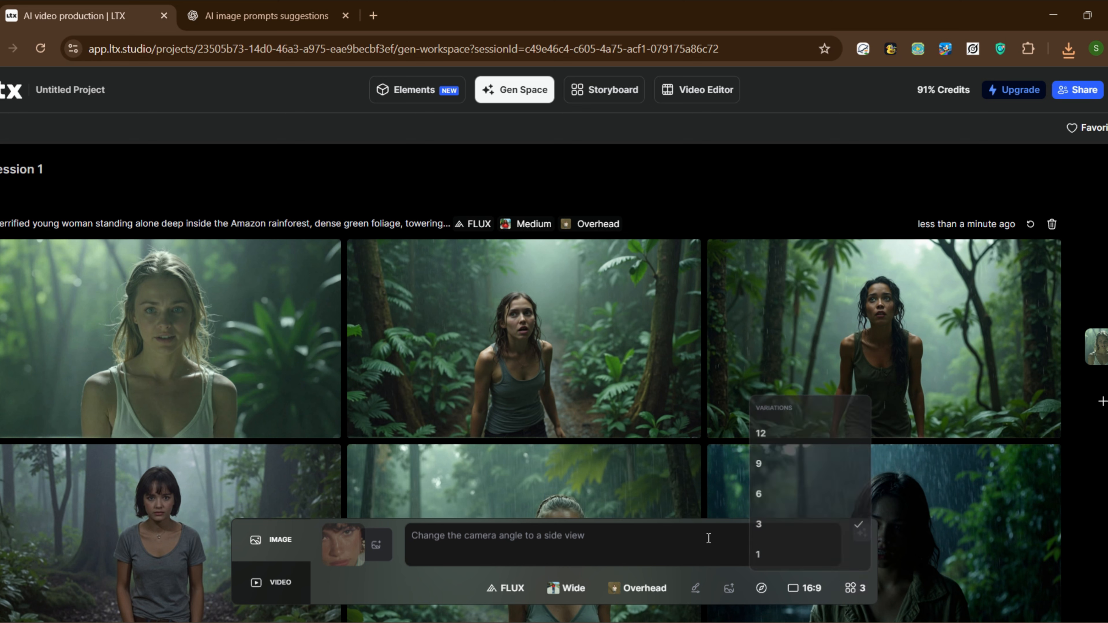
- Generate new versions of the image with the prompt "create good camera shot"
left_click(647, 543)
type("create good camera shot")
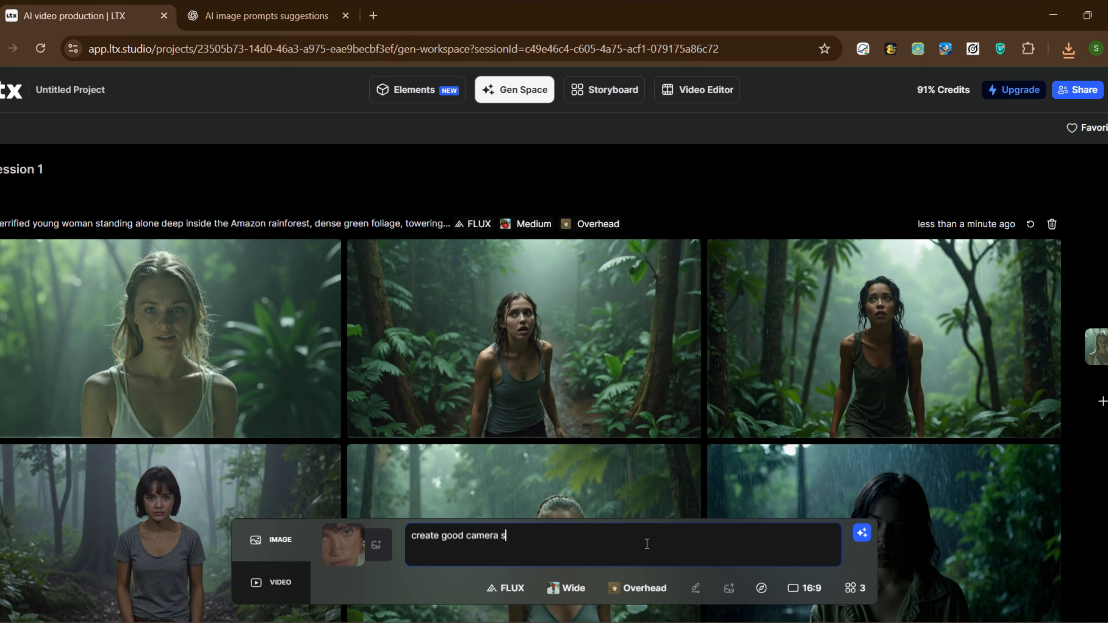
left_click(862, 533)
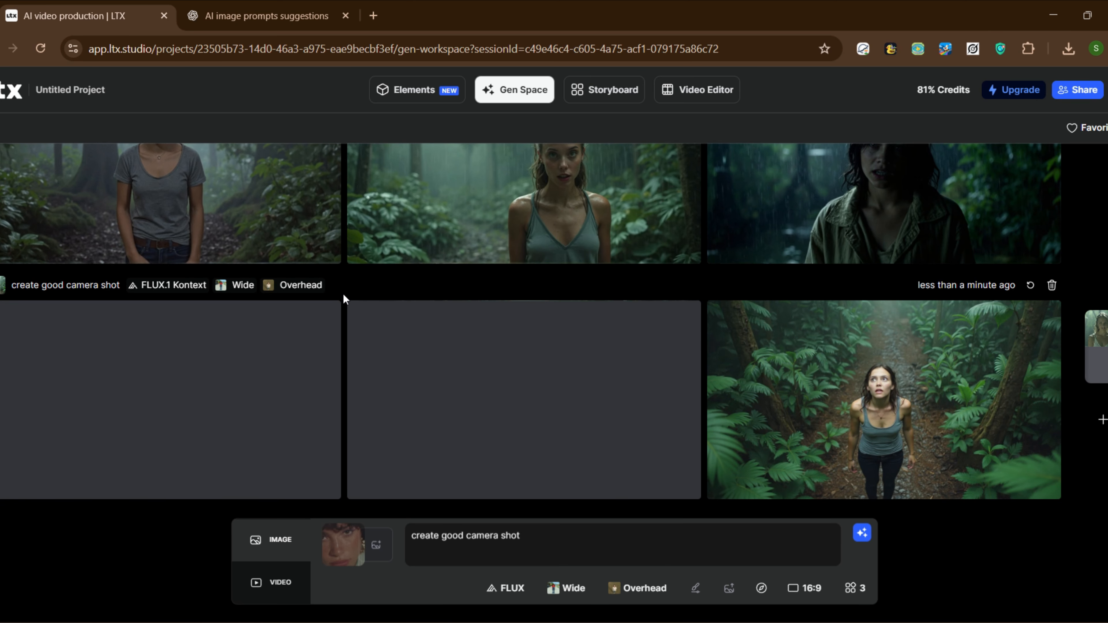
- Compare the new wide shots with the original image and download all three, allowing multiple downloads
scroll(349, 360, "up", 5)
scroll(436, 347, "down", 1)
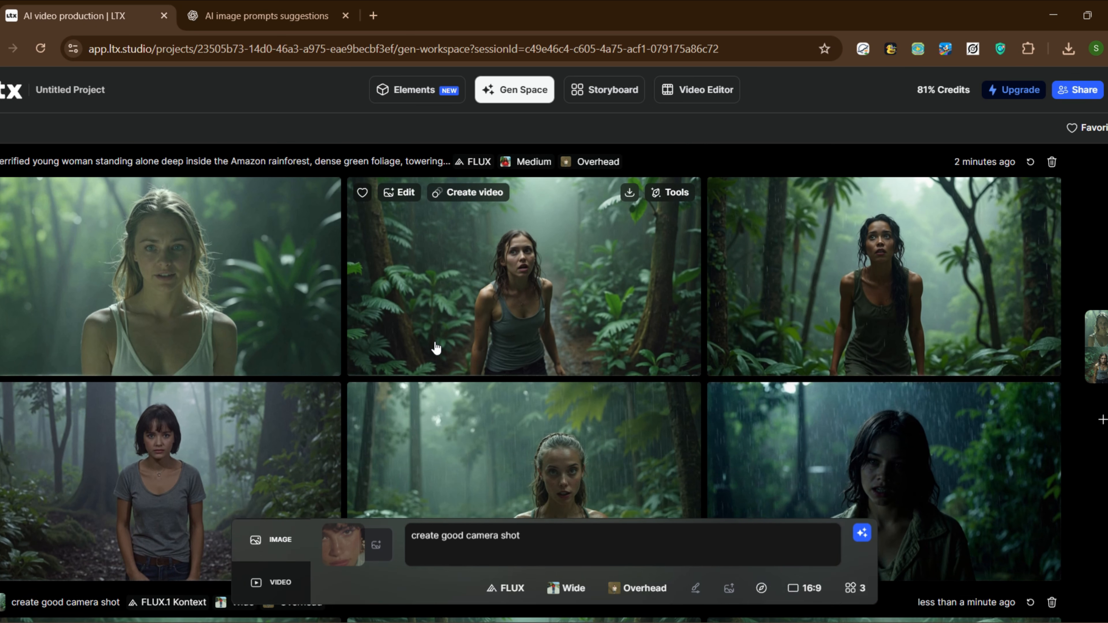
scroll(498, 318, "down", 4)
mouse_move(311, 343)
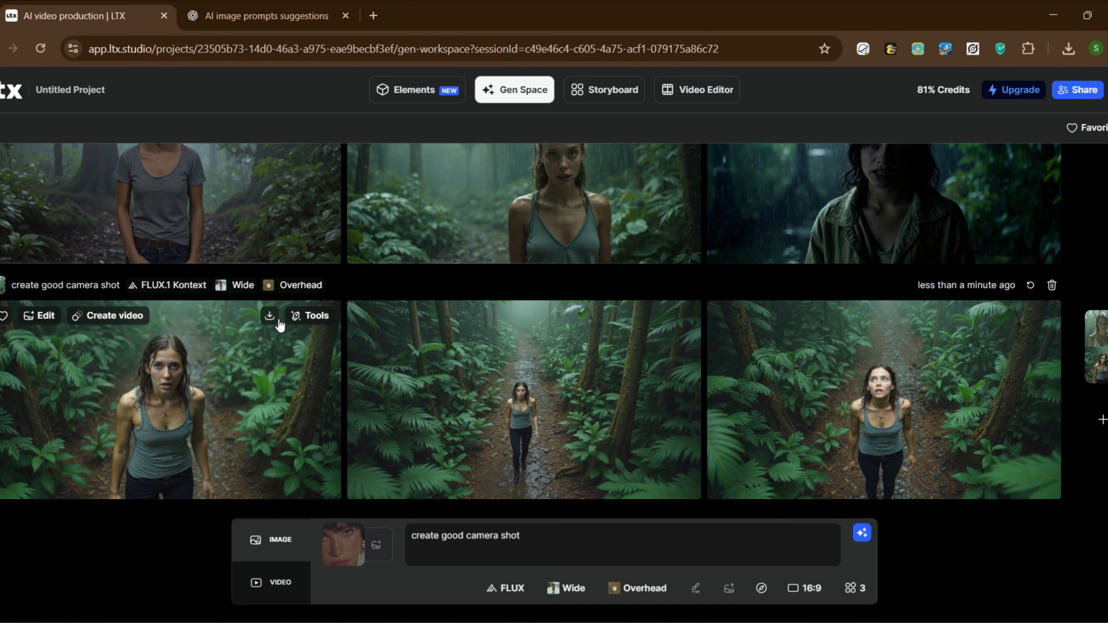
left_click(272, 320)
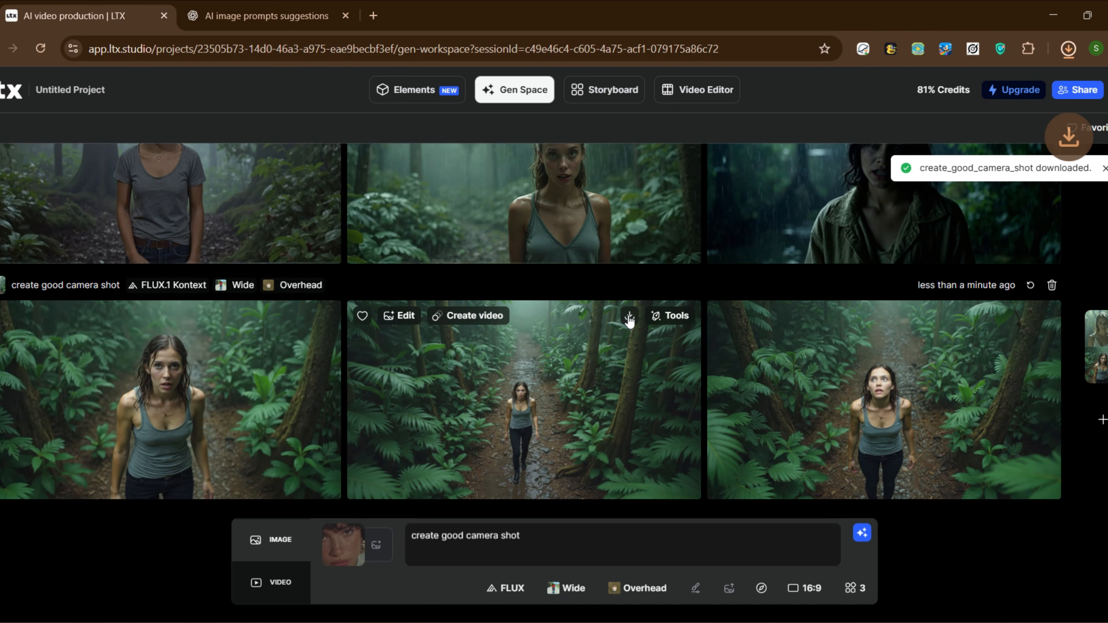
left_click(620, 318)
left_click(989, 317)
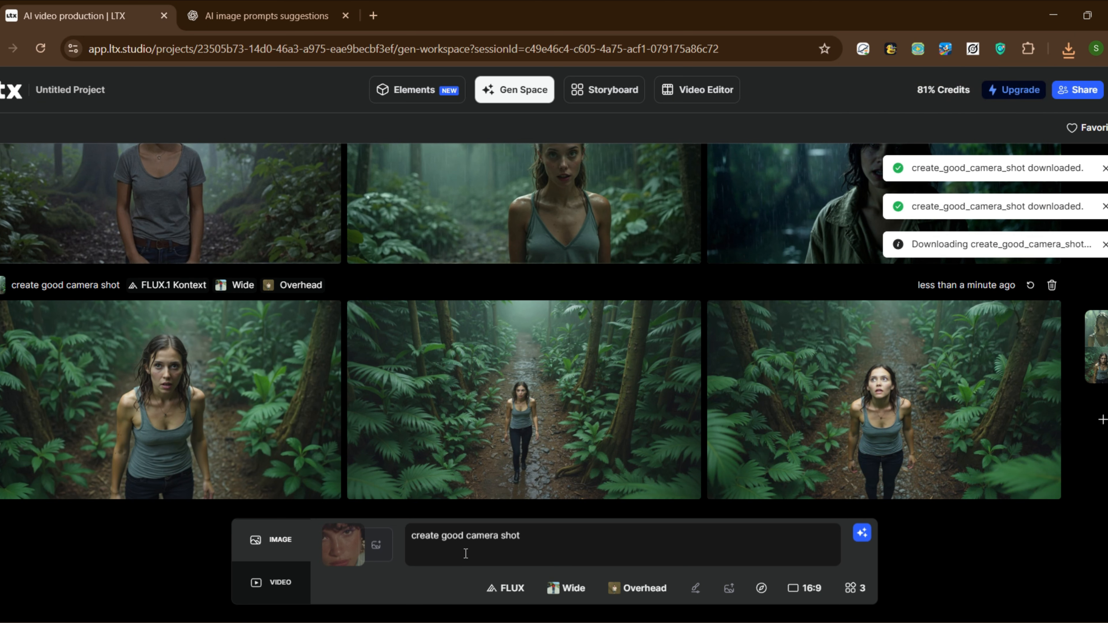
left_click(209, 151)
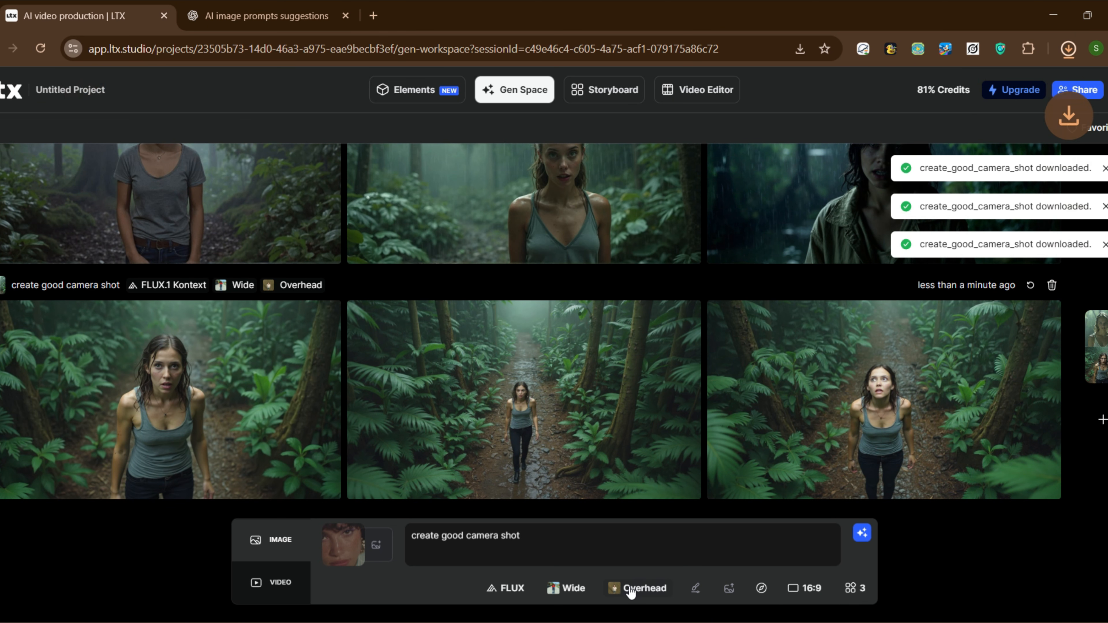
- Try Eye level as the camera angle and clear the angle setting
left_click(567, 588)
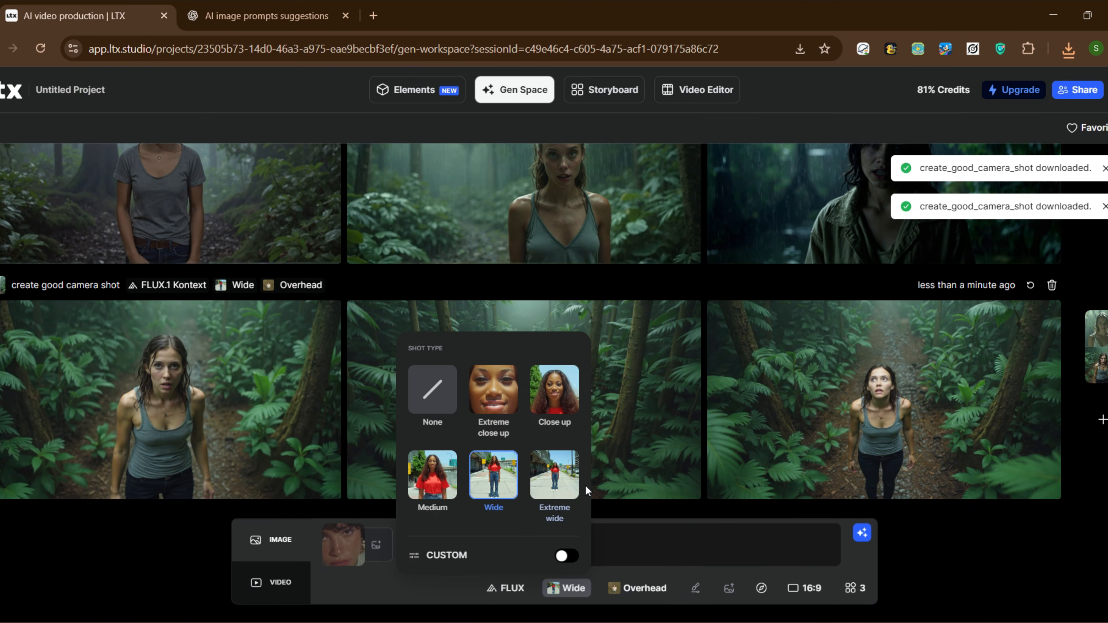
left_click(636, 588)
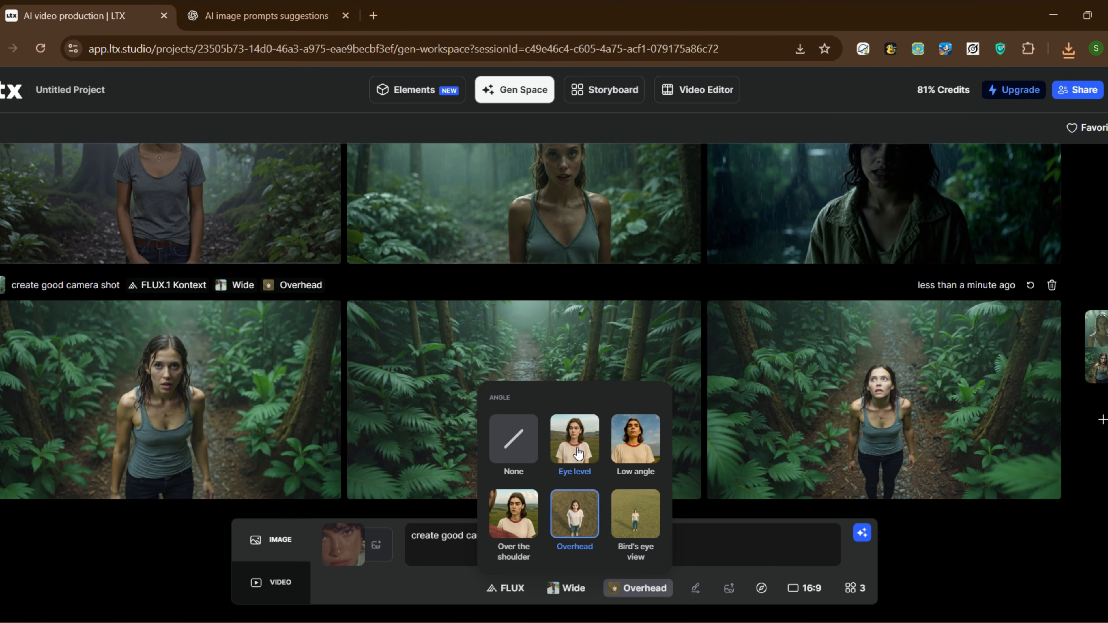
left_click(584, 449)
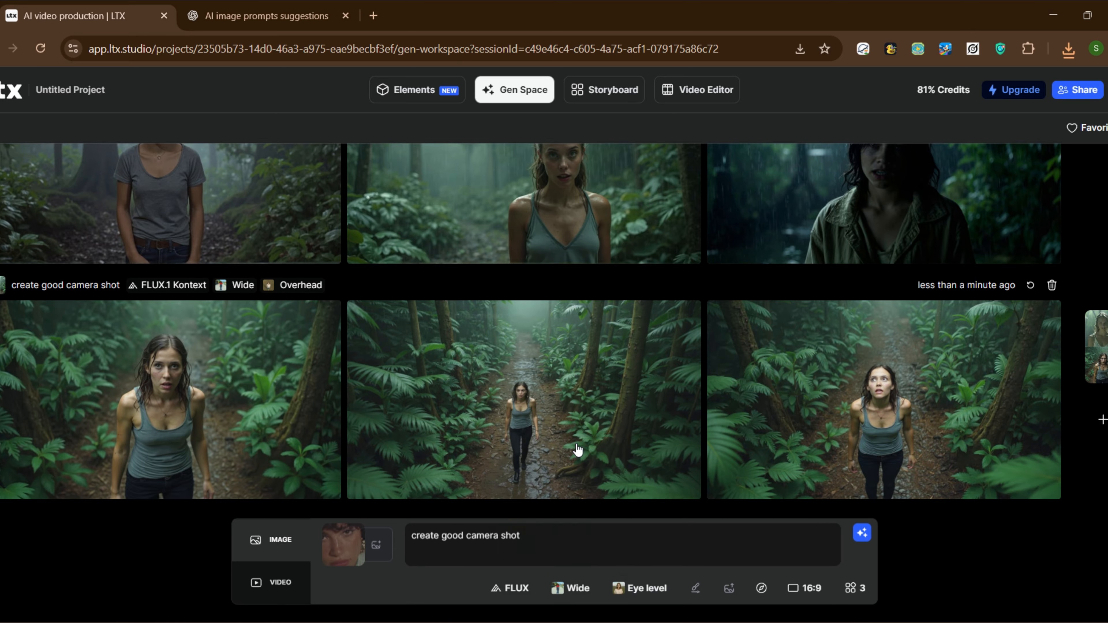
left_click(641, 588)
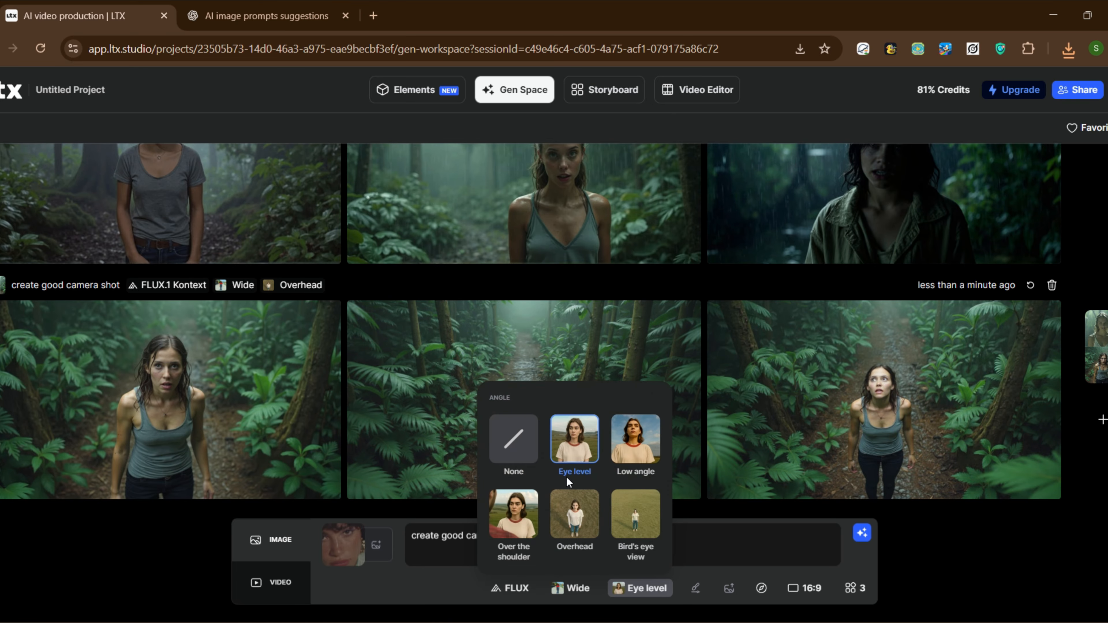
left_click(576, 471)
- Set the shot type to Close up and the number of variations to 1, and generate the image
left_click(613, 588)
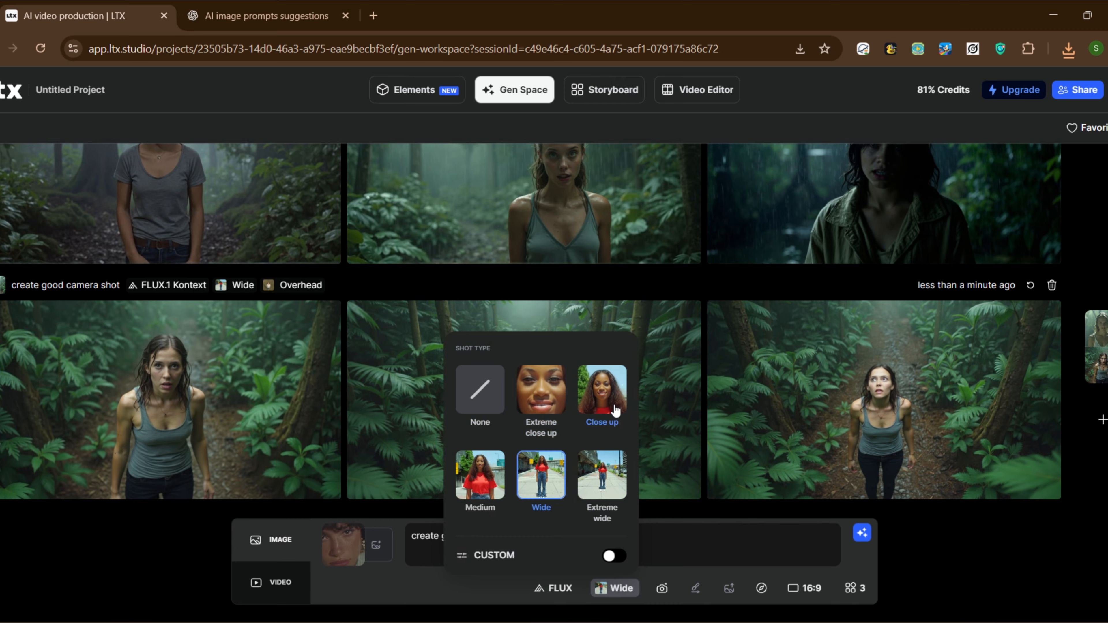
left_click(604, 405)
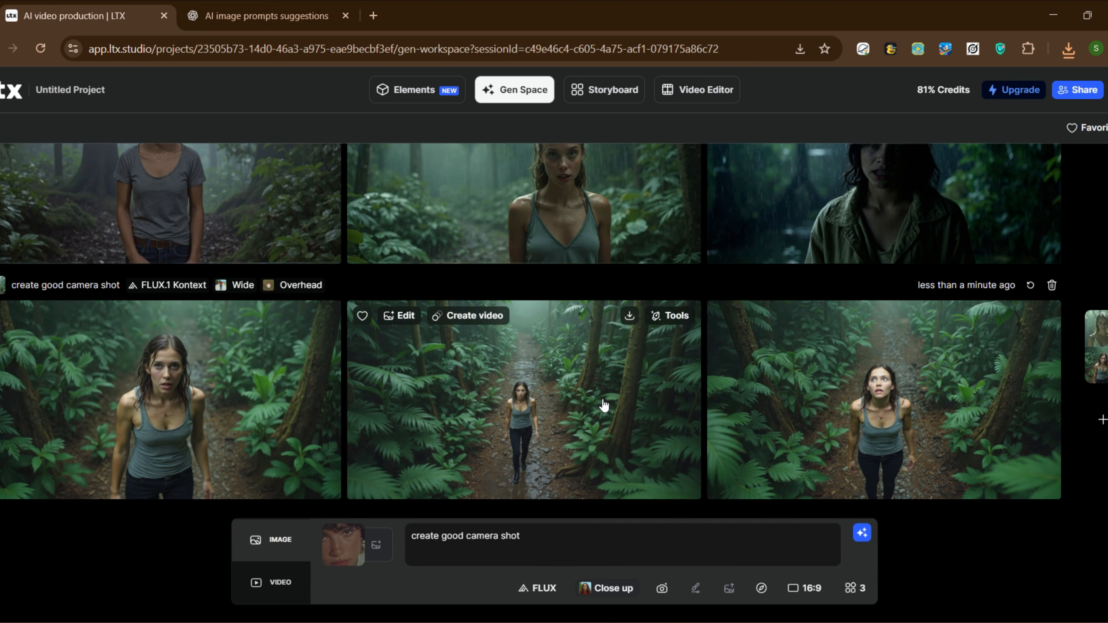
left_click(856, 589)
left_click(761, 555)
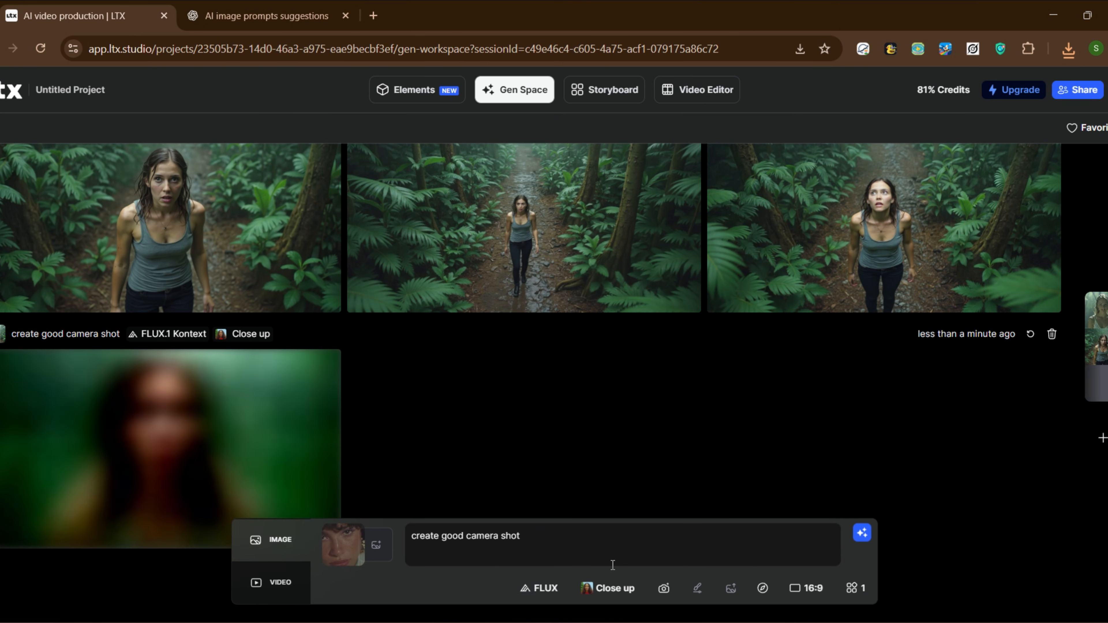
- Generate an Extreme wide version and an Extreme close up version of the image with the same prompt
left_click(607, 588)
left_click(604, 463)
left_click(862, 532)
left_click(597, 588)
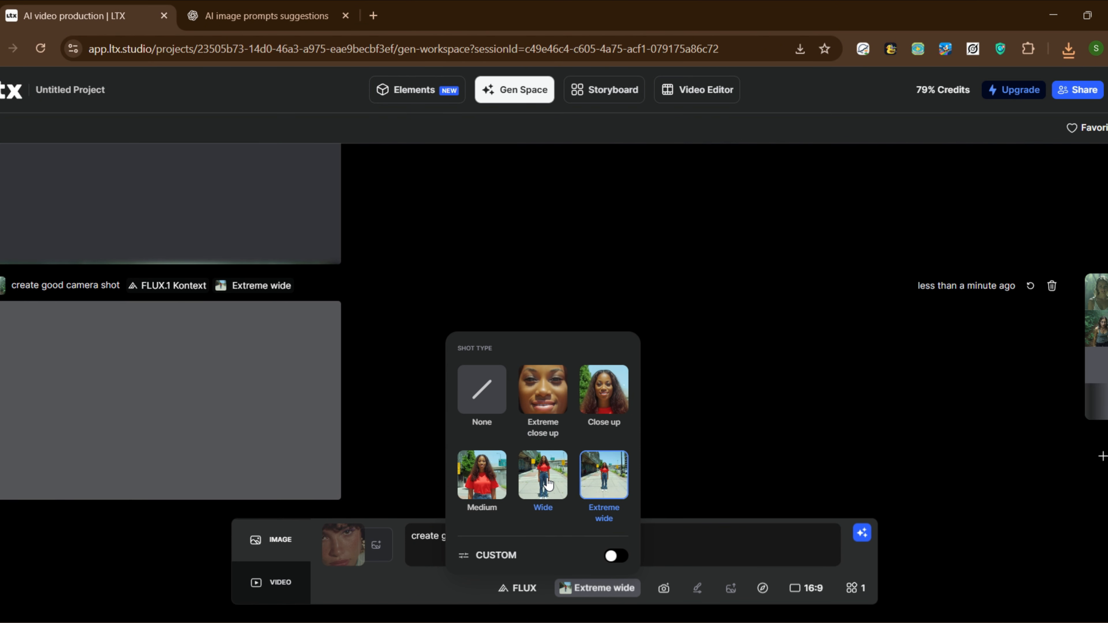
left_click(544, 388)
left_click(862, 532)
- Switch to ChatGPT and request prompts for "thanu adivilo oka chettu kincdha campfire pettu koni vuntundhi"
key("ctrl+Tab")
type("th")
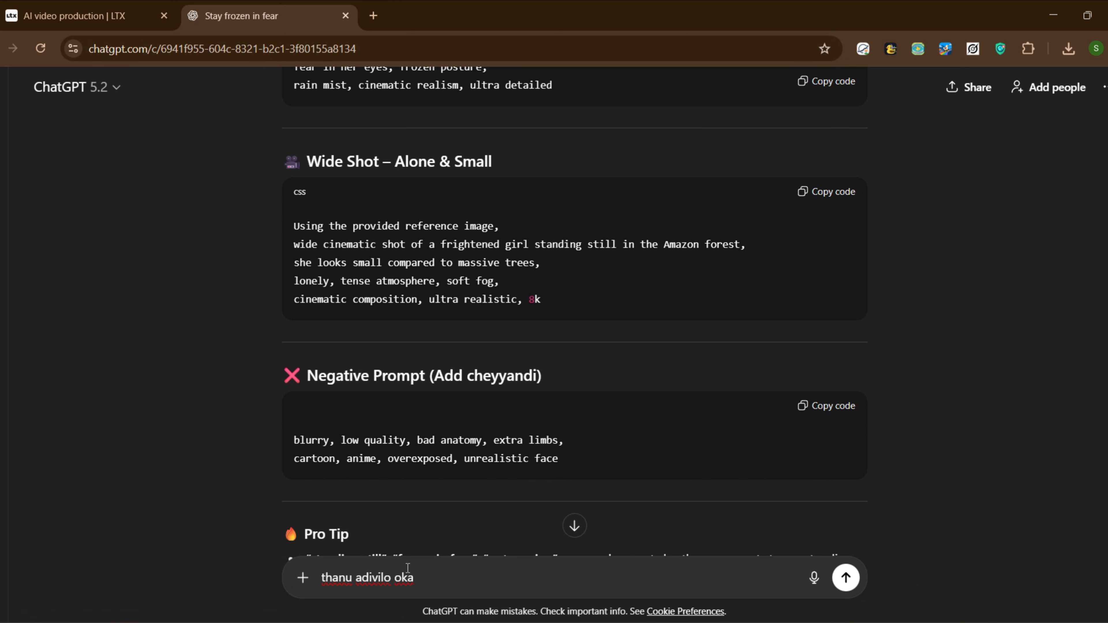
type("anu adivilo oka chettu kincdha camp")
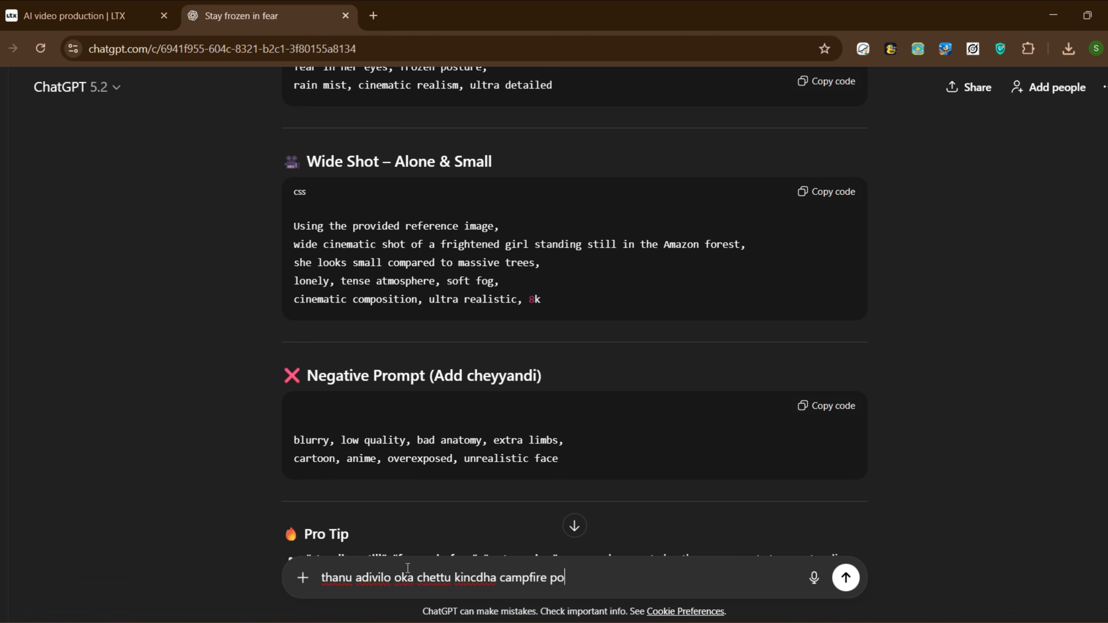
type("fire pettu koni vuntundhi")
key("Return")
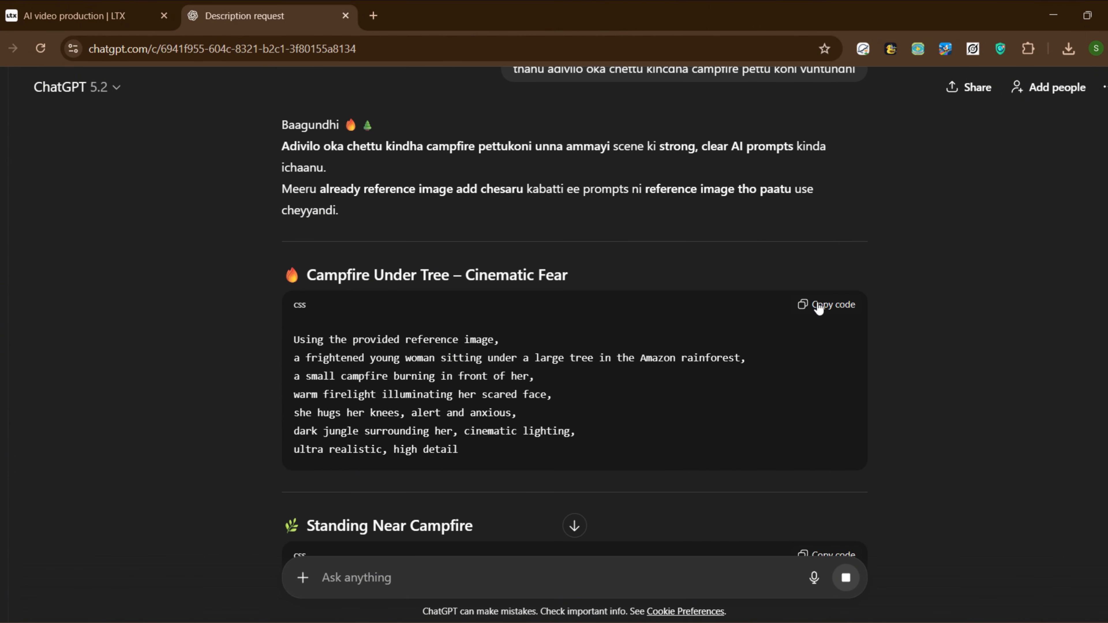
- Copy the "Campfire Under Tree – Cinematic Fear" prompt and generate an image from it in LTX Studio, replacing the old prompt
left_click(819, 307)
left_click(83, 15)
key("ctrl+a")
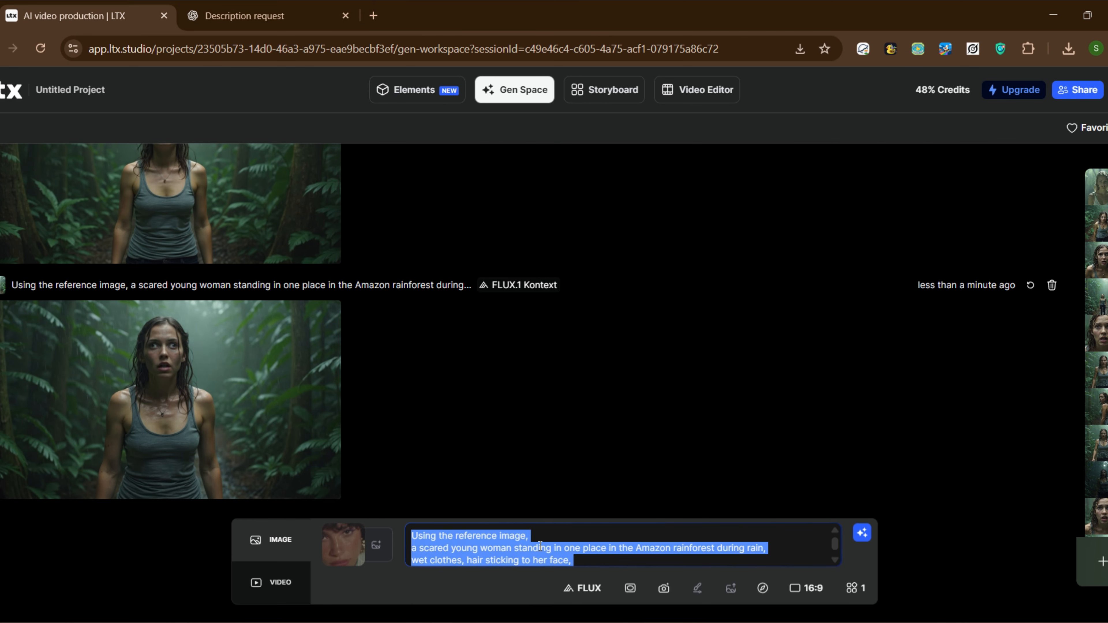
key("ctrl+v")
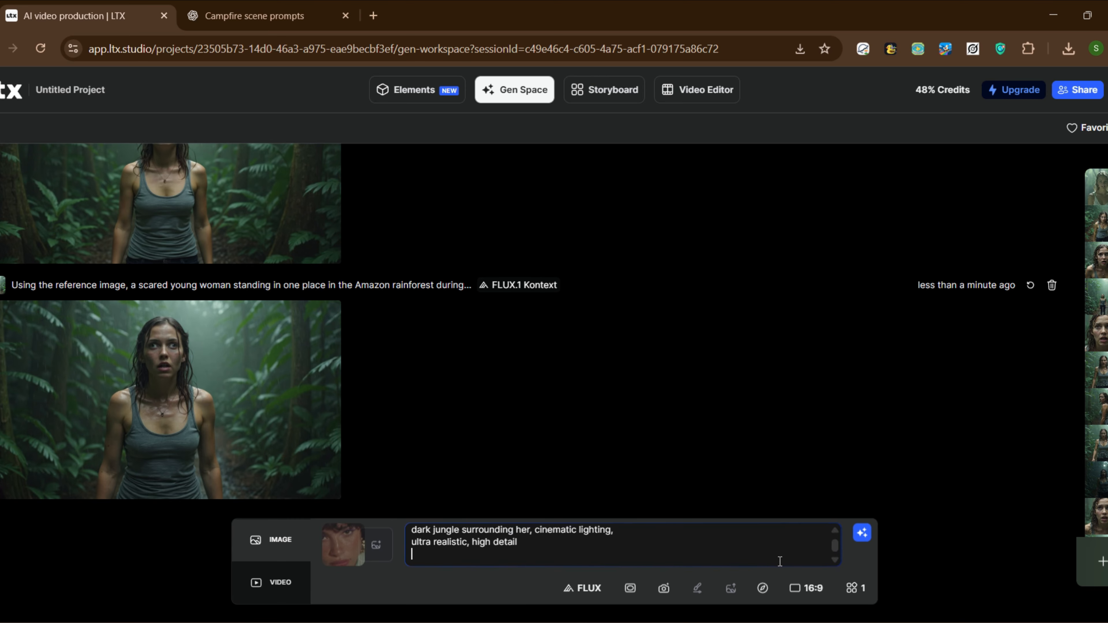
left_click(862, 532)
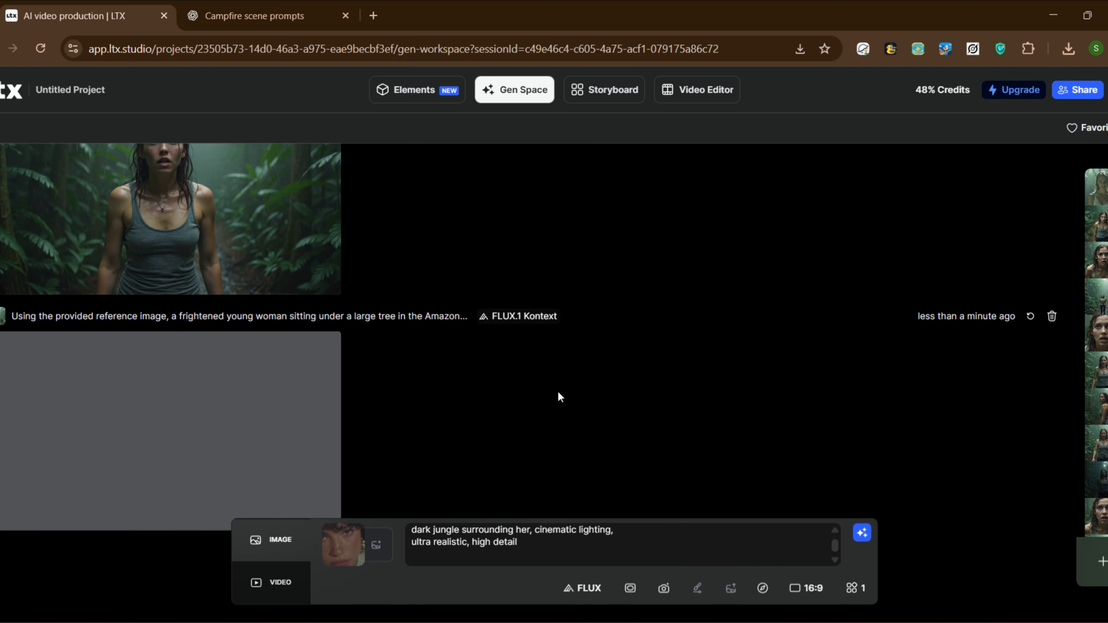
- Copy the "Standing Near Campfire" prompt from ChatGPT, generate an image from it in LTX Studio and view the result enlarged
left_click(254, 15)
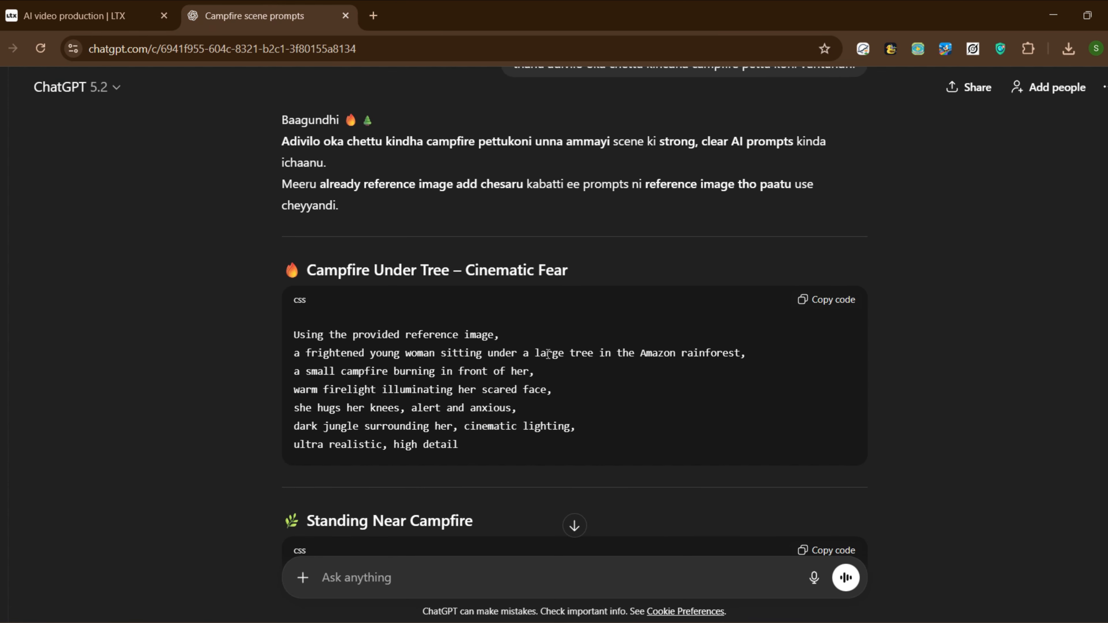
scroll(764, 360, "down", 5)
left_click(840, 332)
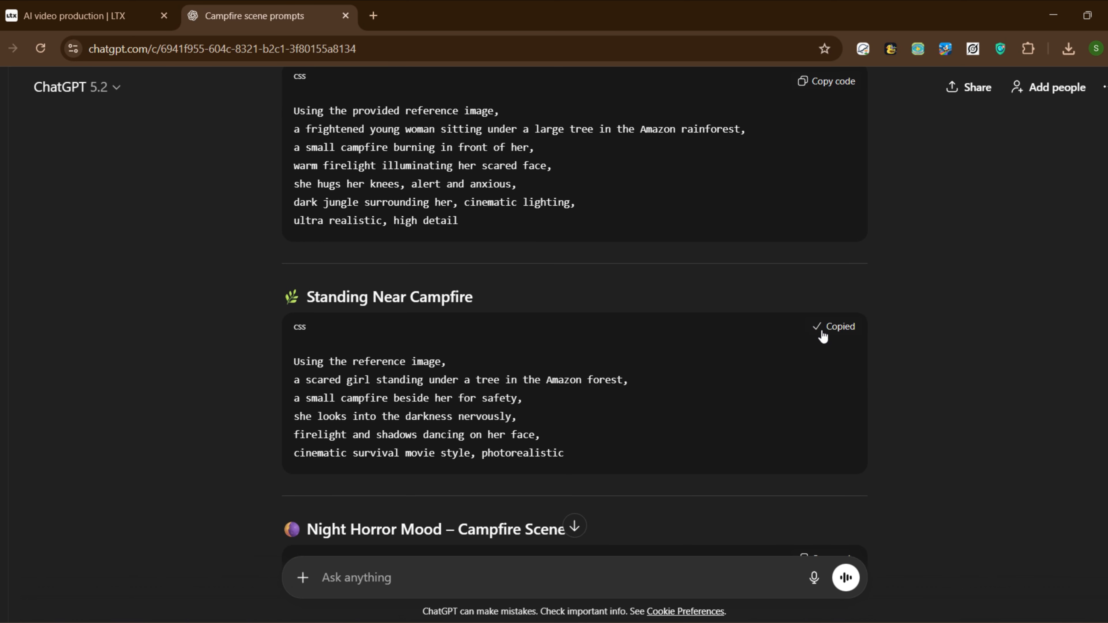
left_click(17, 8)
left_click(541, 539)
key("ctrl+a")
key("BackSpace")
type("Using the reference image, a scared girl standing under a tree in the Amazon forest, a small campfire beside her for safety, she looks into the darkness nervously, firelight and shadows dancing on her face, cinematic survival movie style, photorealistic")
left_click(862, 533)
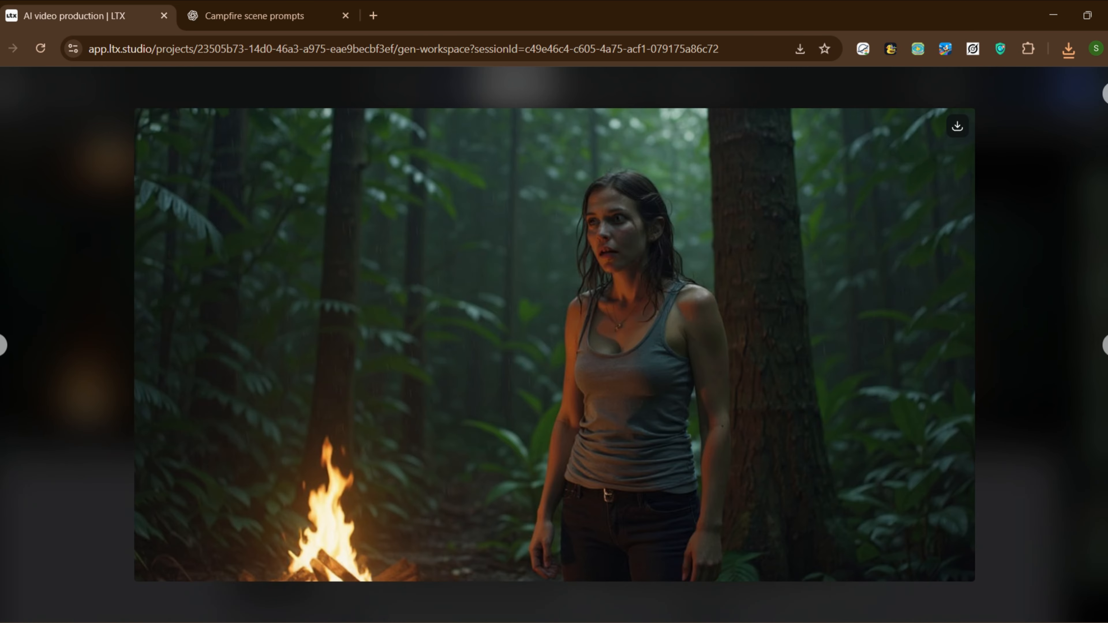
left_click(989, 317)
- Switch the generator to video and choose the LTX-2 Pro model
left_click(279, 582)
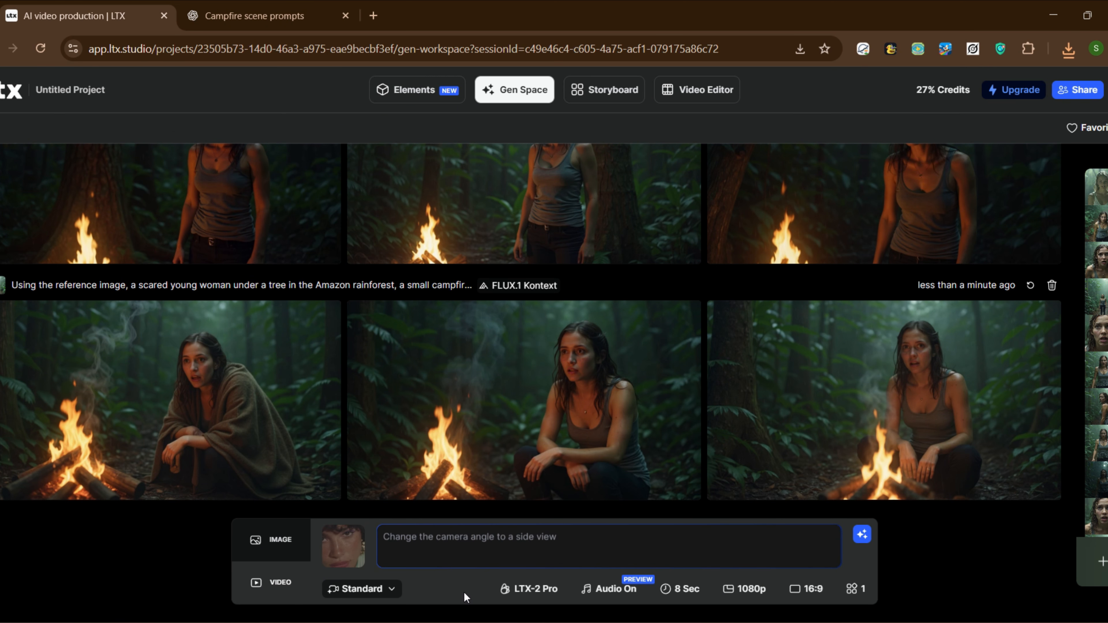
left_click(534, 590)
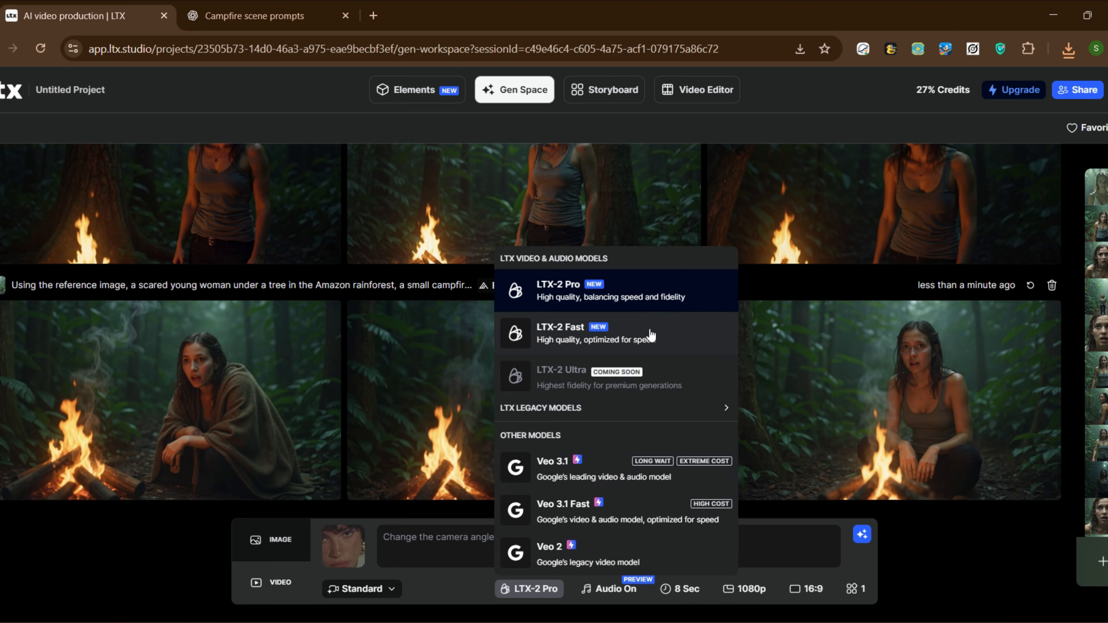
left_click(661, 300)
left_click(480, 545)
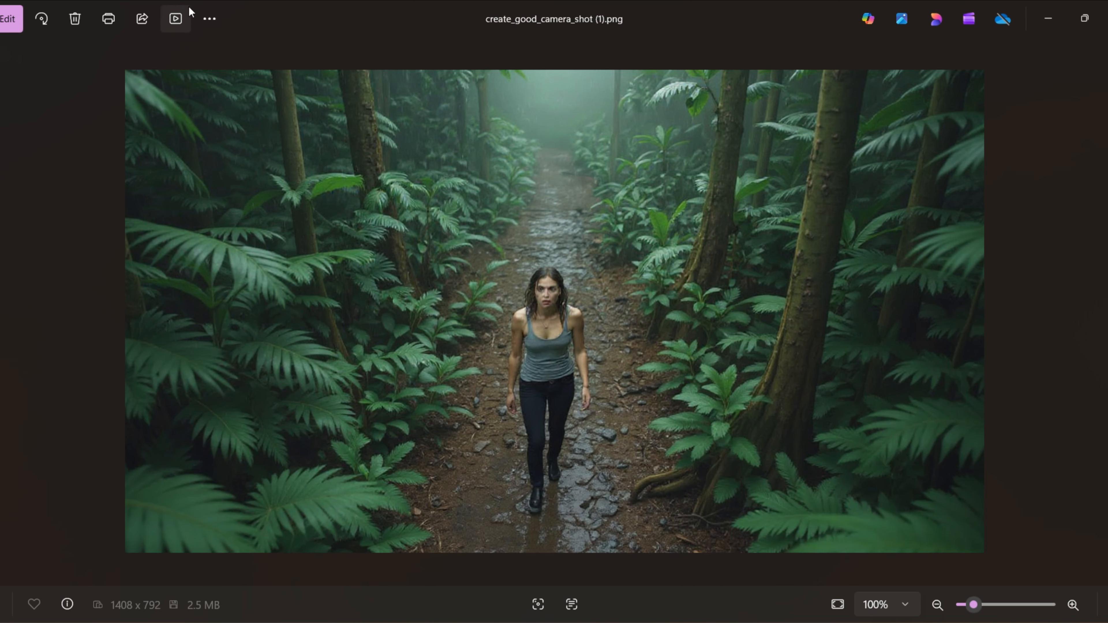
- Look back and forth through the downloaded create_good_camera_shot images in the image viewer
key("Right")
key("Right")
key("Right")
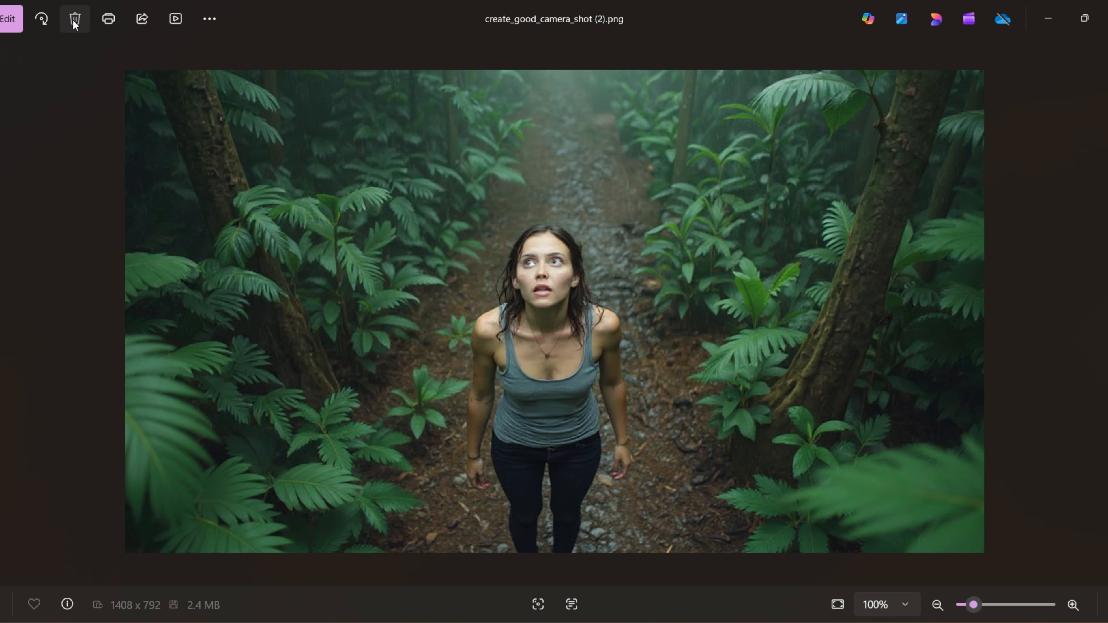
key("Left")
key("Left")
key("Left")
key("Left")
key("Left")
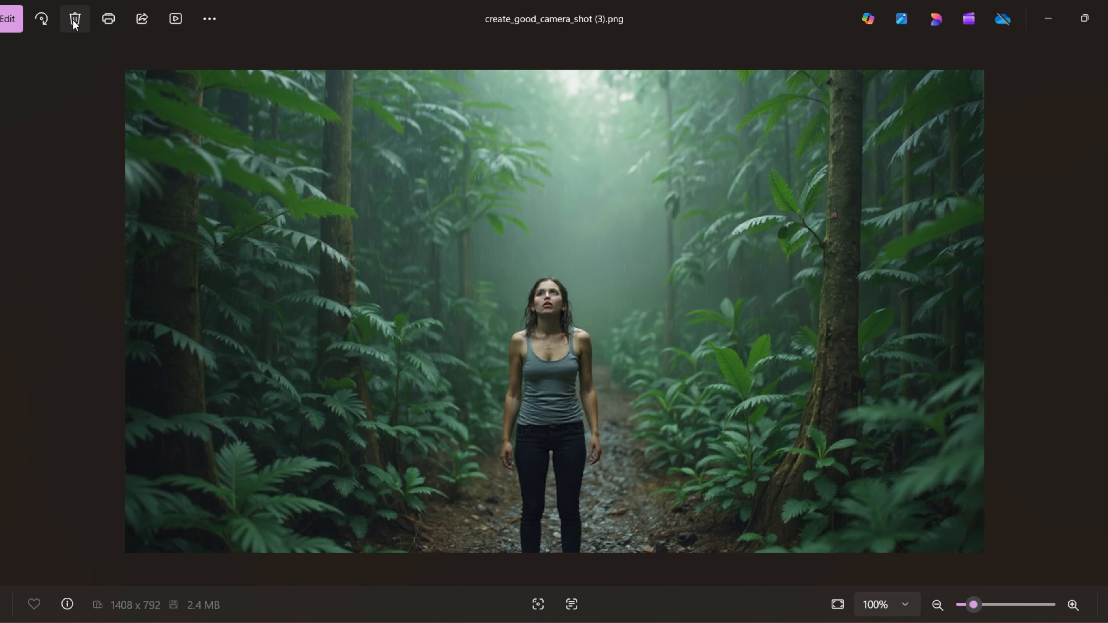
key("Right")
key("Right")
key("Right")
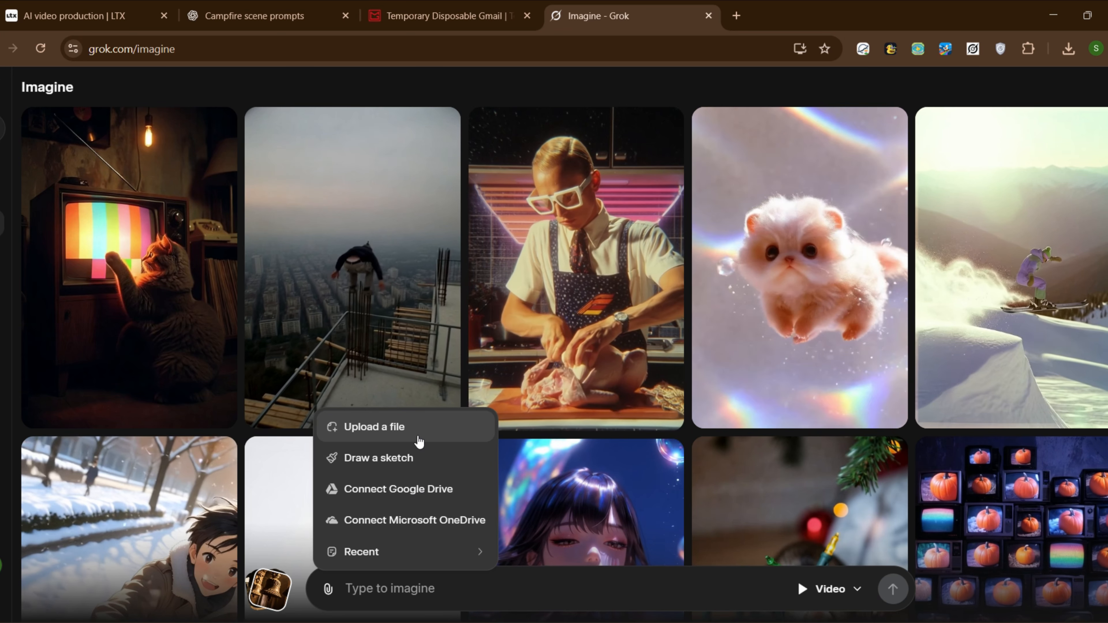
- Upload asset-8273a from Downloads to Grok Imagine and generate a video with the prompt "create she was in fear"
left_click(420, 435)
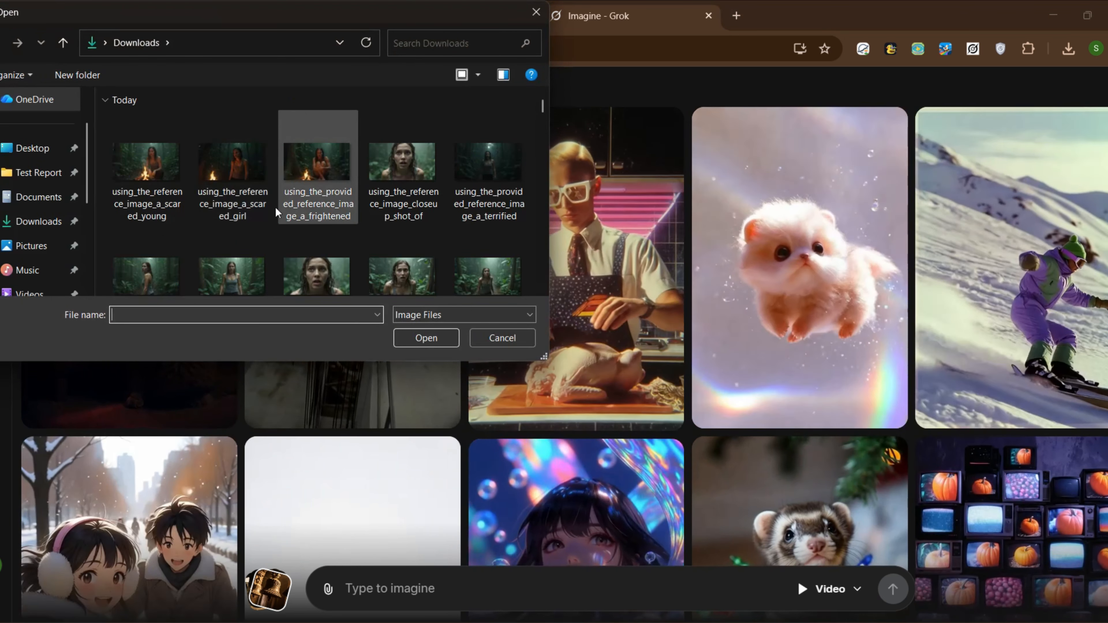
left_click(488, 232)
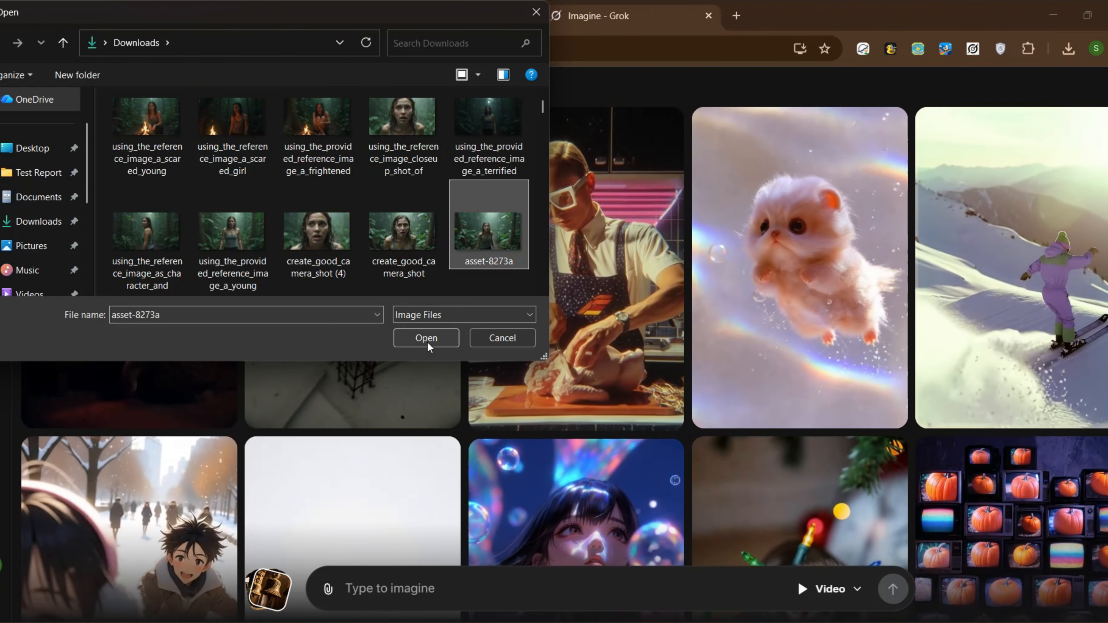
left_click(426, 338)
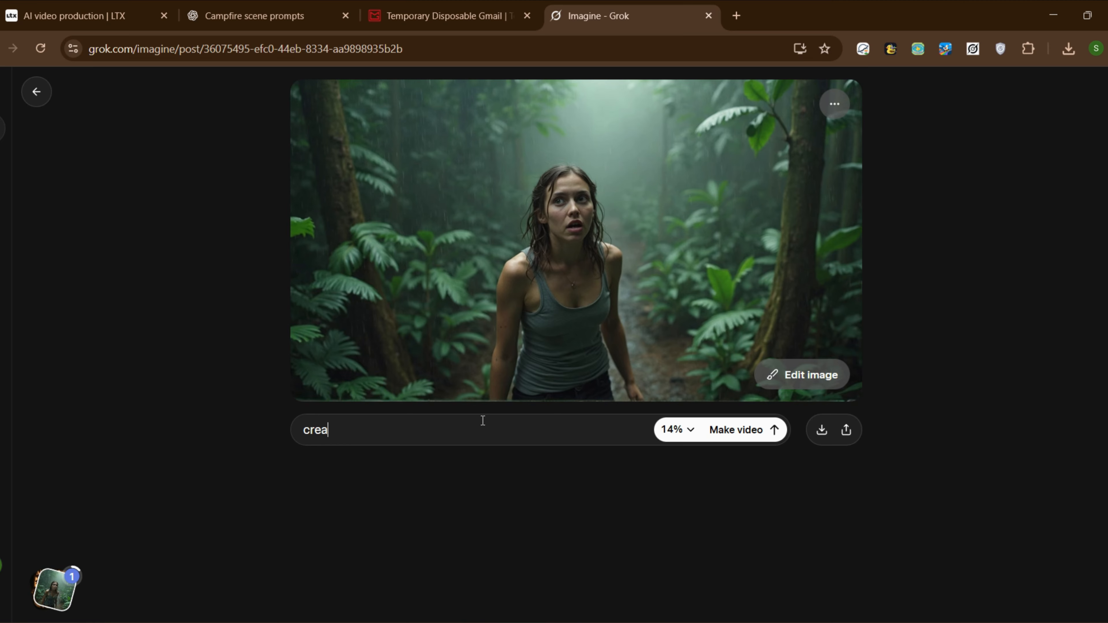
type("in fear")
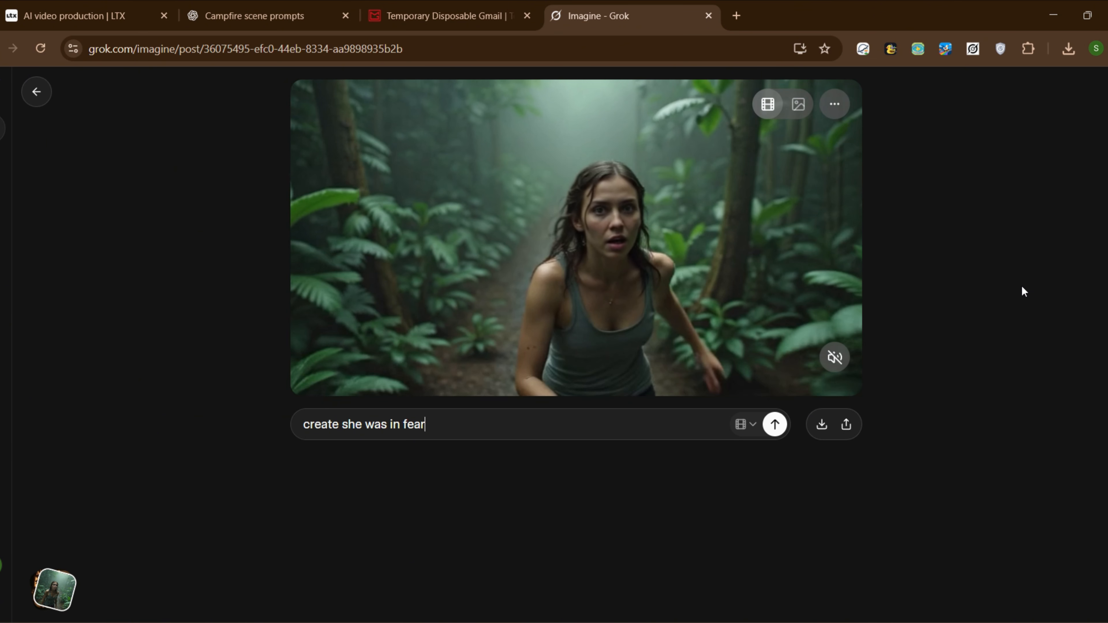
- Upscale the video of the frightened woman and download it
left_click(834, 104)
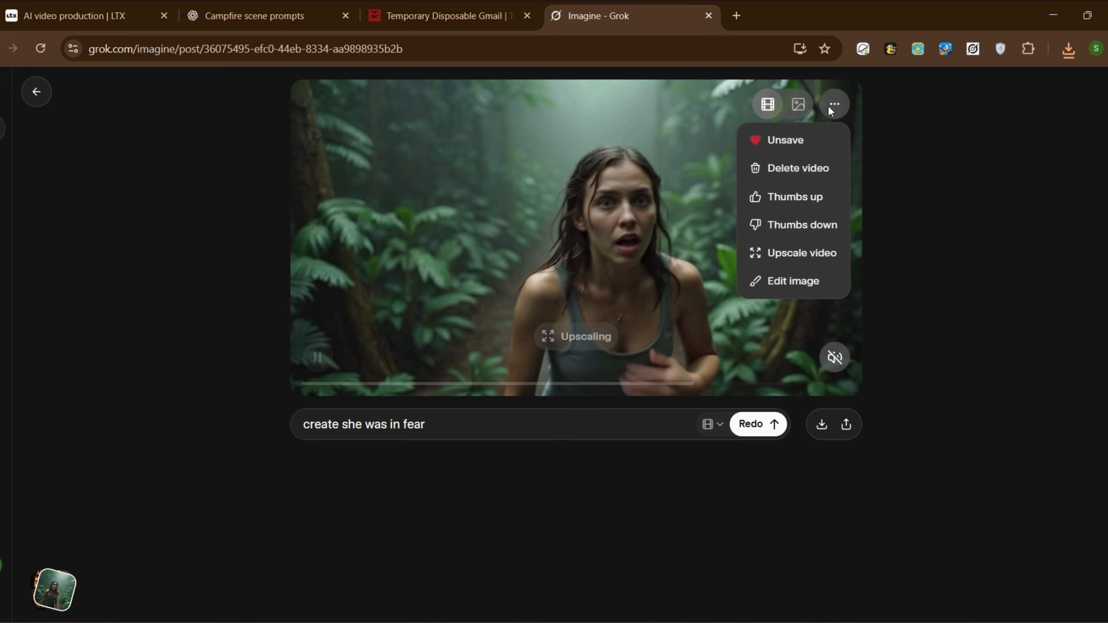
left_click(808, 261)
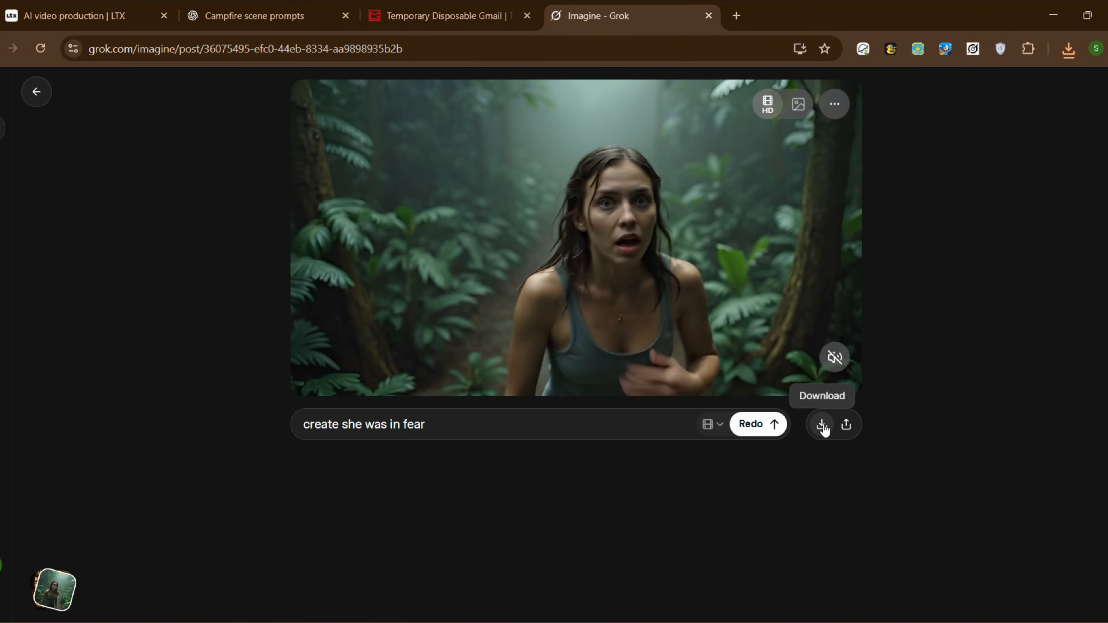
left_click(821, 426)
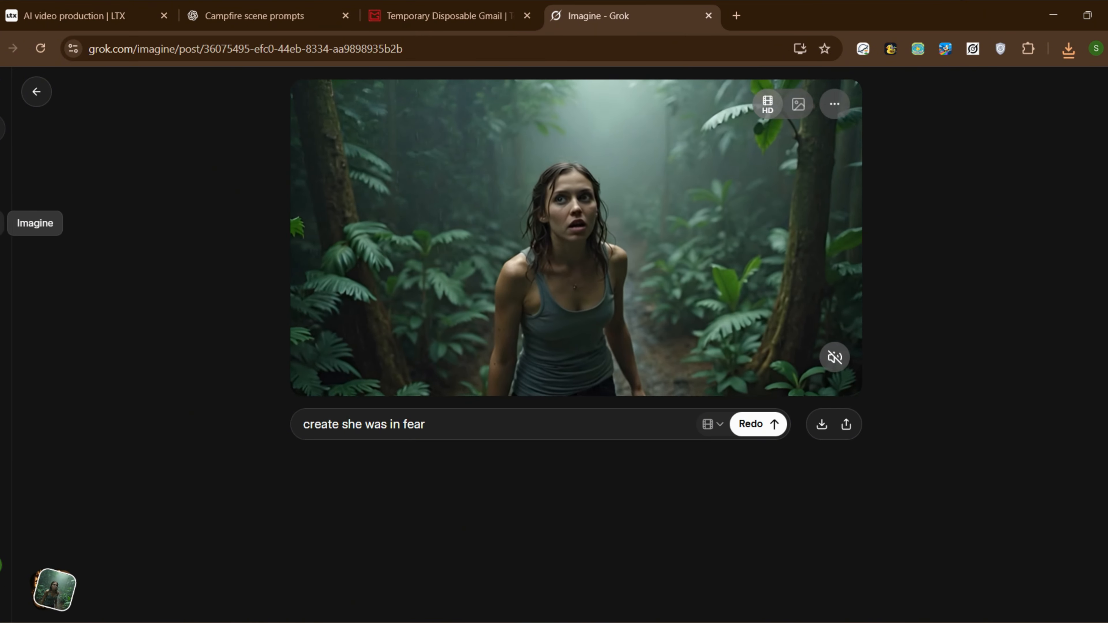
- Return to the Imagine start page and upload the using_the_provided_reference_image_a_frightened campfire image
left_click(3, 223)
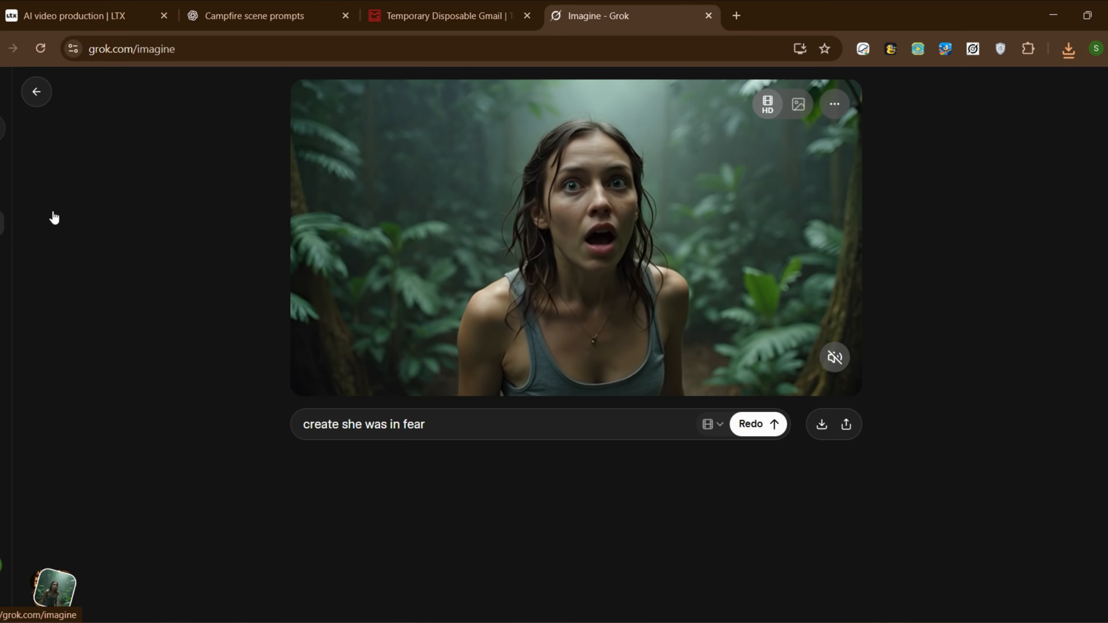
left_click(327, 589)
left_click(319, 183)
left_click(423, 337)
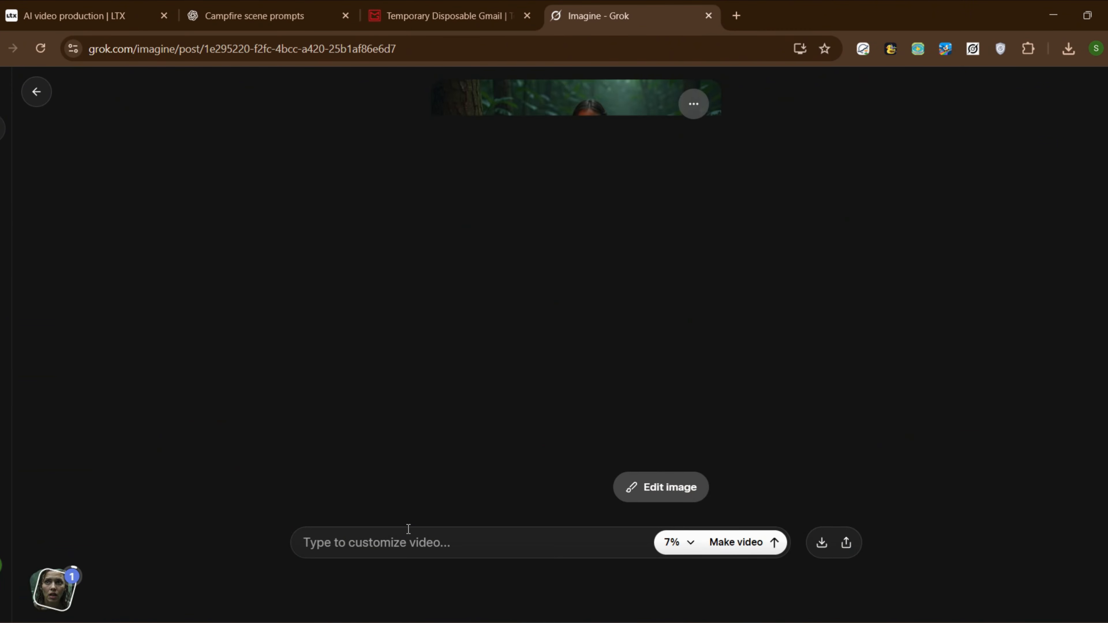
- Generate a video with the prompt "create good camera shot she was using campfire" and upscale it
left_click(439, 423)
type("cr")
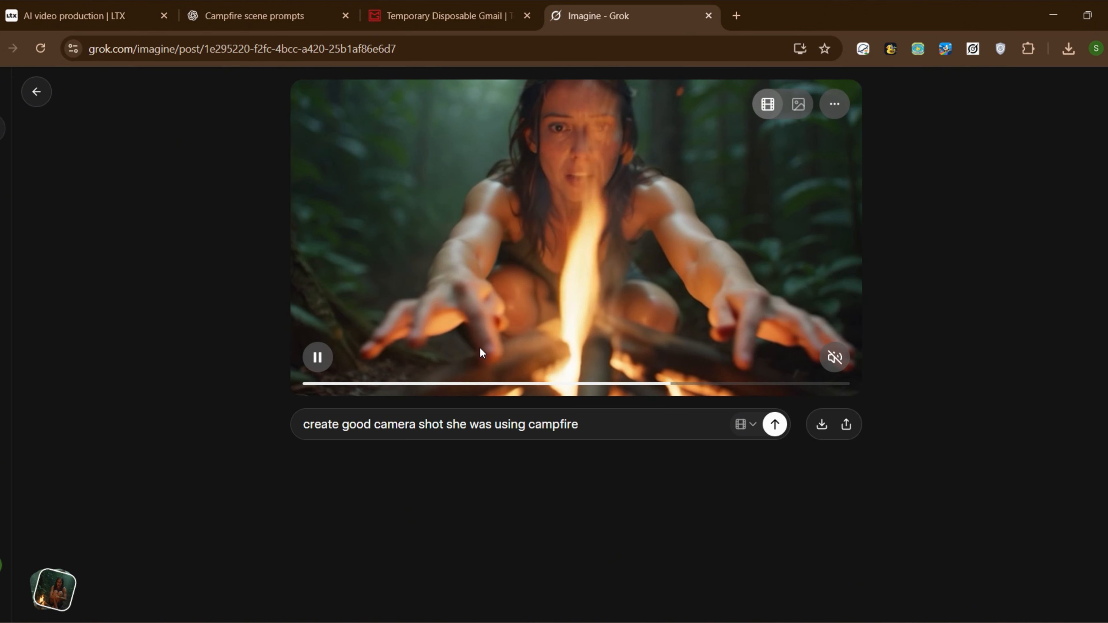
left_click(834, 104)
left_click(823, 260)
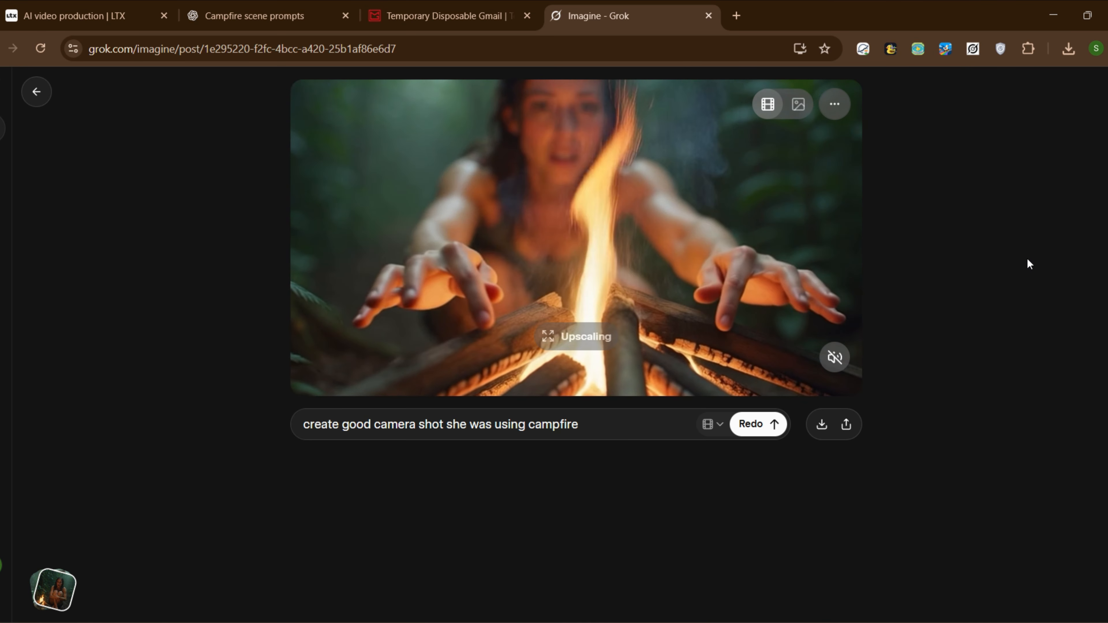
- Upload the using_the_reference_image_a_scared_girl image to Imagine and generate a video with the prompt "creaet she is going sit beside campfire"
left_click(2, 223)
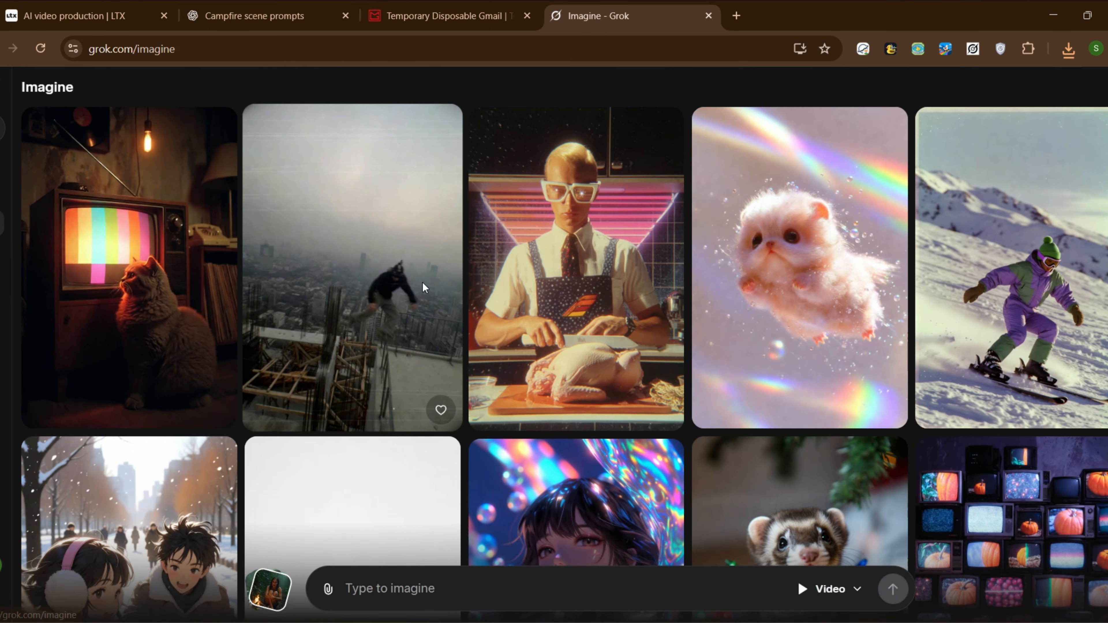
left_click(328, 589)
left_click(232, 168)
left_click(445, 340)
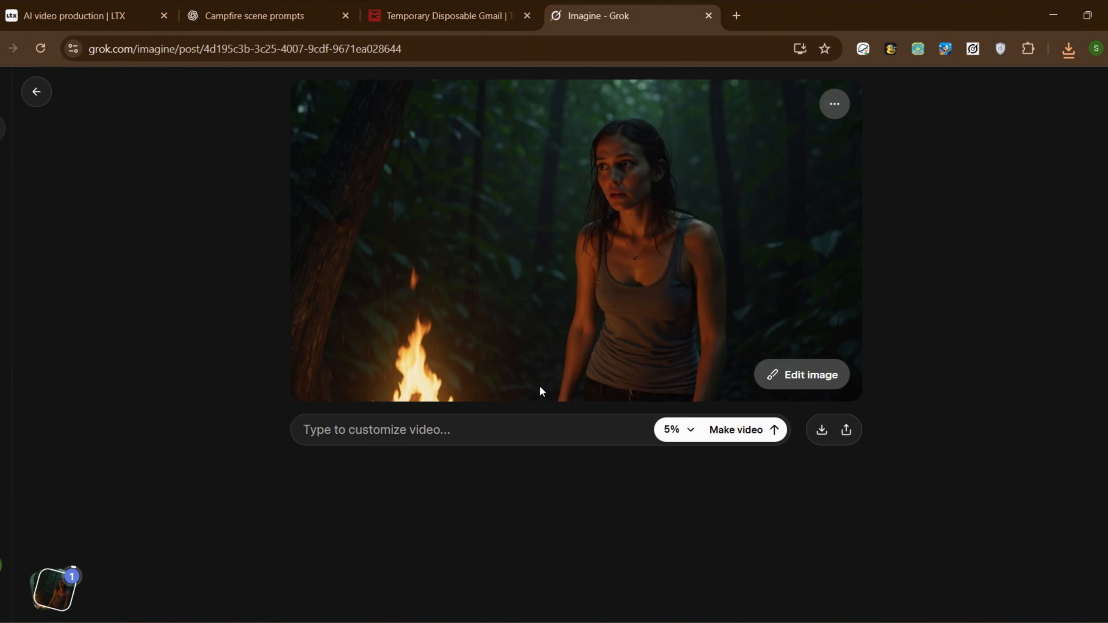
left_click(491, 435)
type("creaet she is going sit beside campfire")
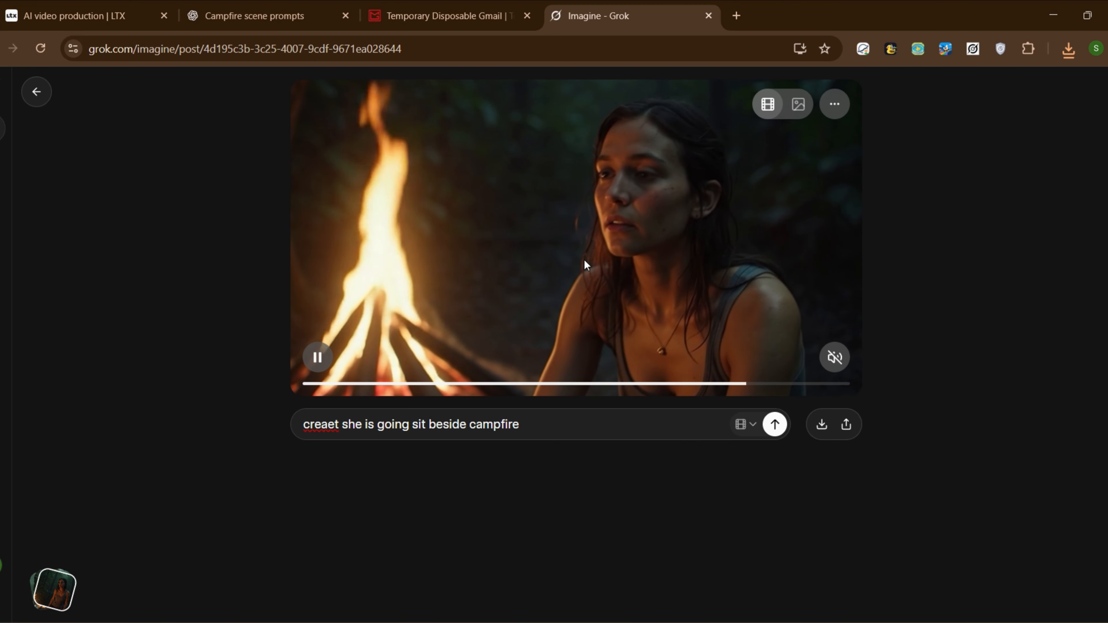
- Upscale the video of the woman sitting down beside the campfire and download it
left_click(835, 104)
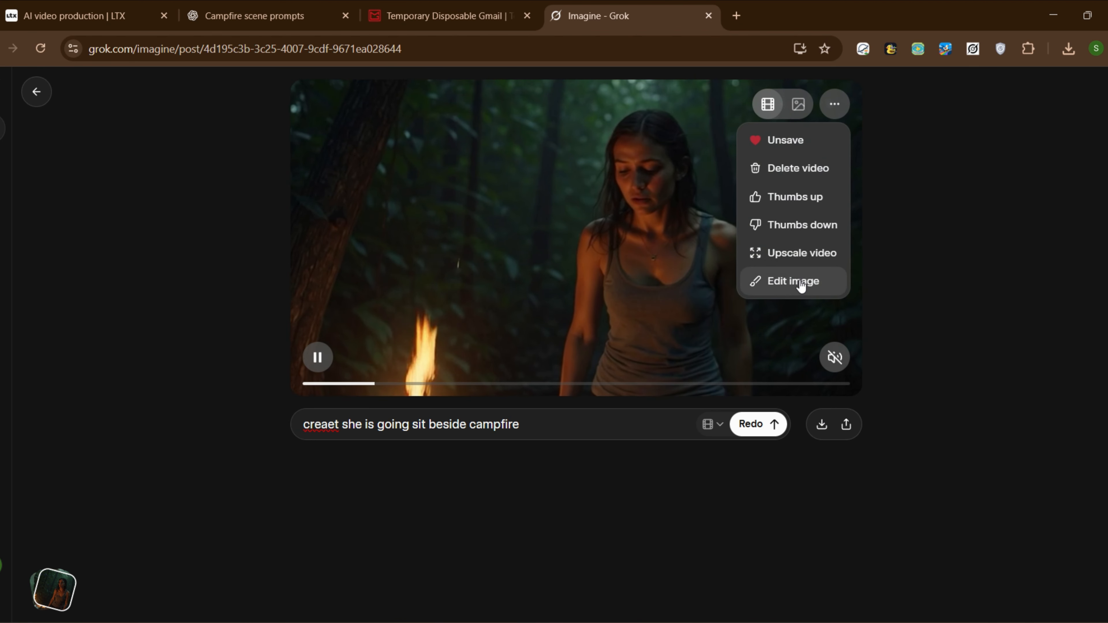
left_click(769, 256)
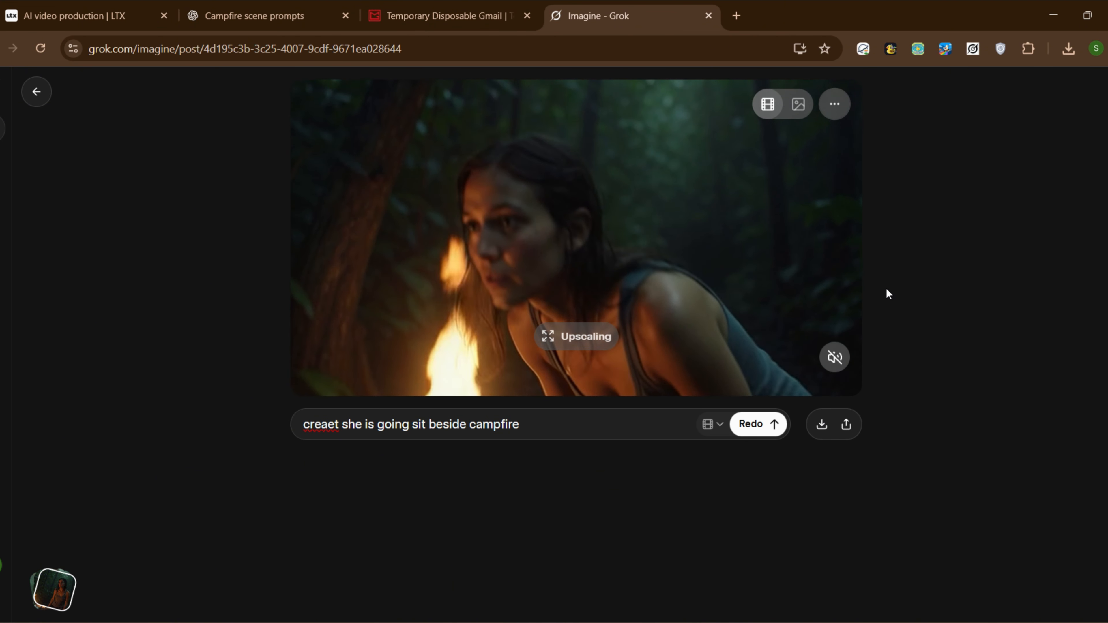
left_click(821, 423)
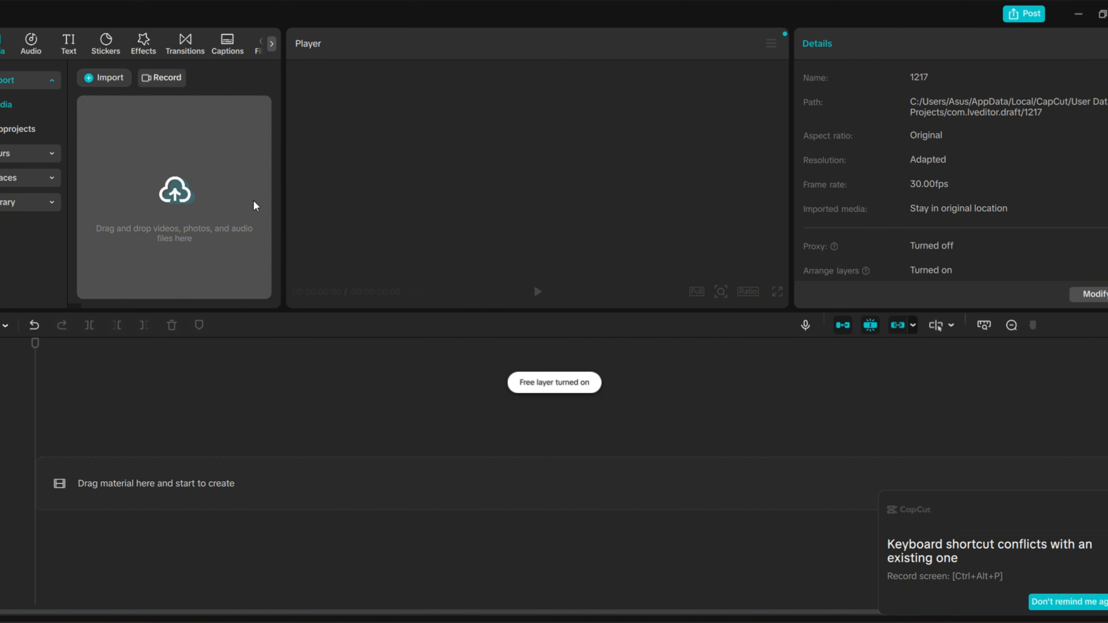
- Switch to CapCut, import the five grok-video clips from Downloads and place them in sequence at the start of the timeline
left_click(253, 200)
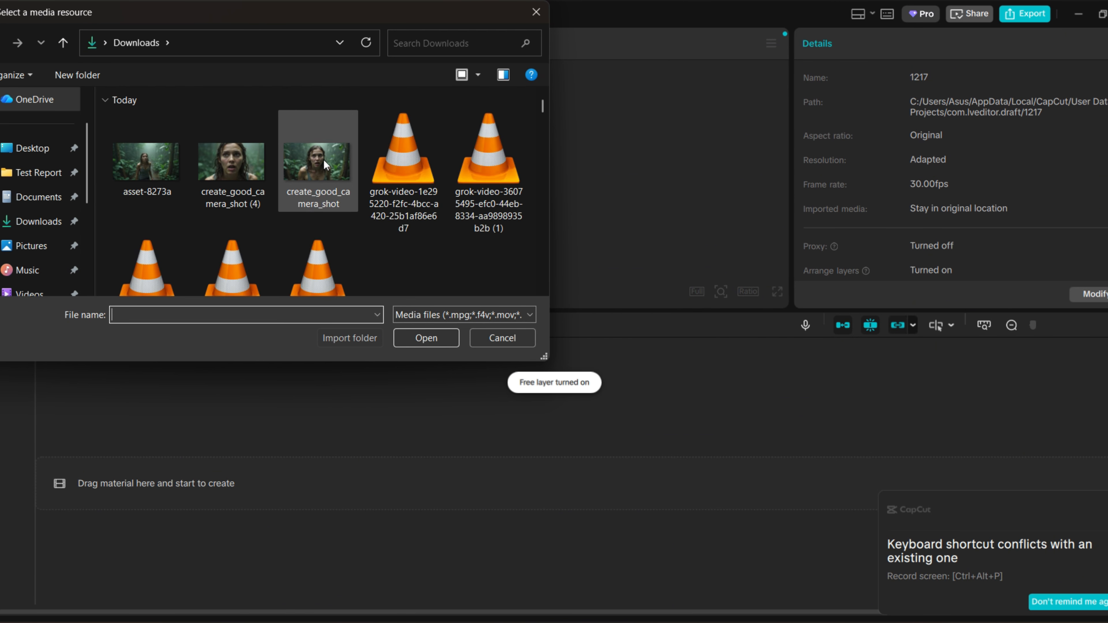
left_click(476, 167)
left_click(403, 159, "ctrl")
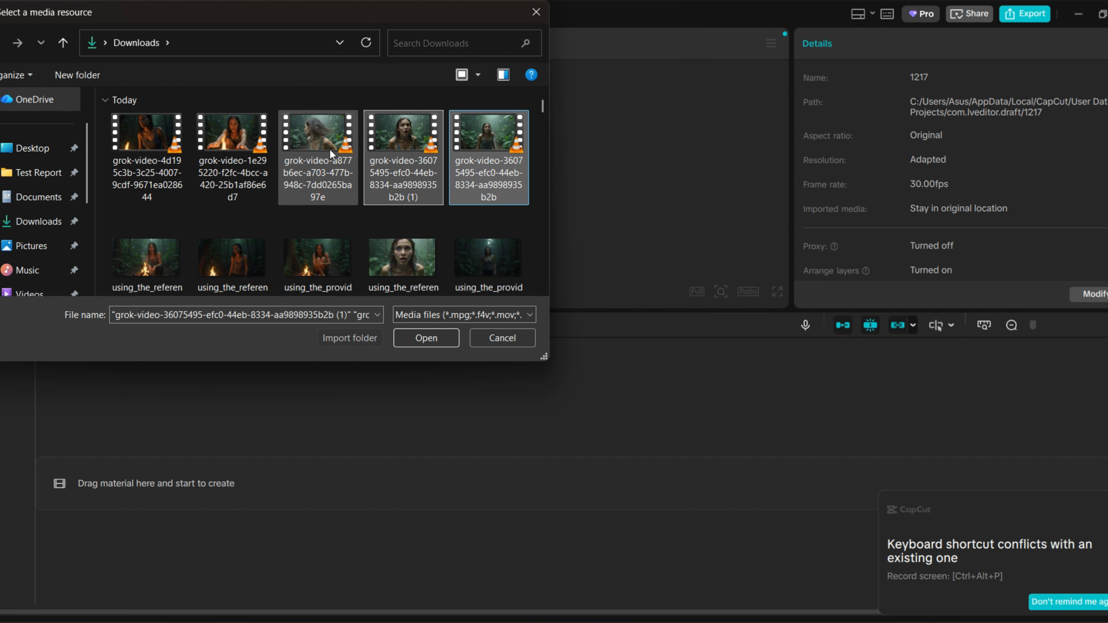
left_click(330, 149, "ctrl")
left_click(218, 144, "ctrl")
left_click(149, 144, "ctrl")
left_click(430, 337)
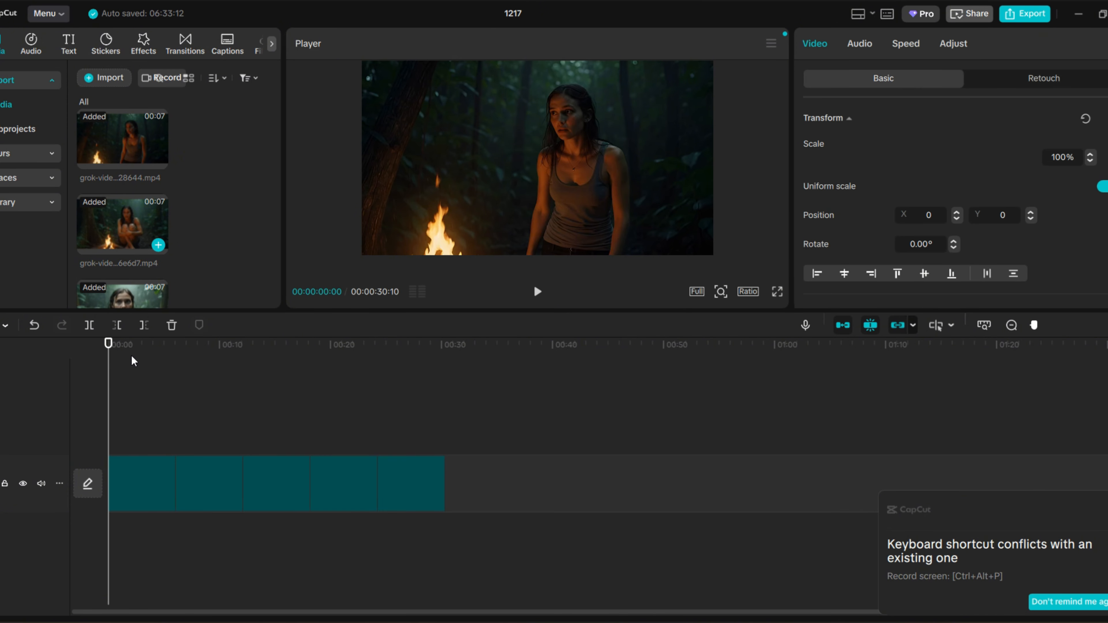
left_click_drag(131, 354, 109, 350)
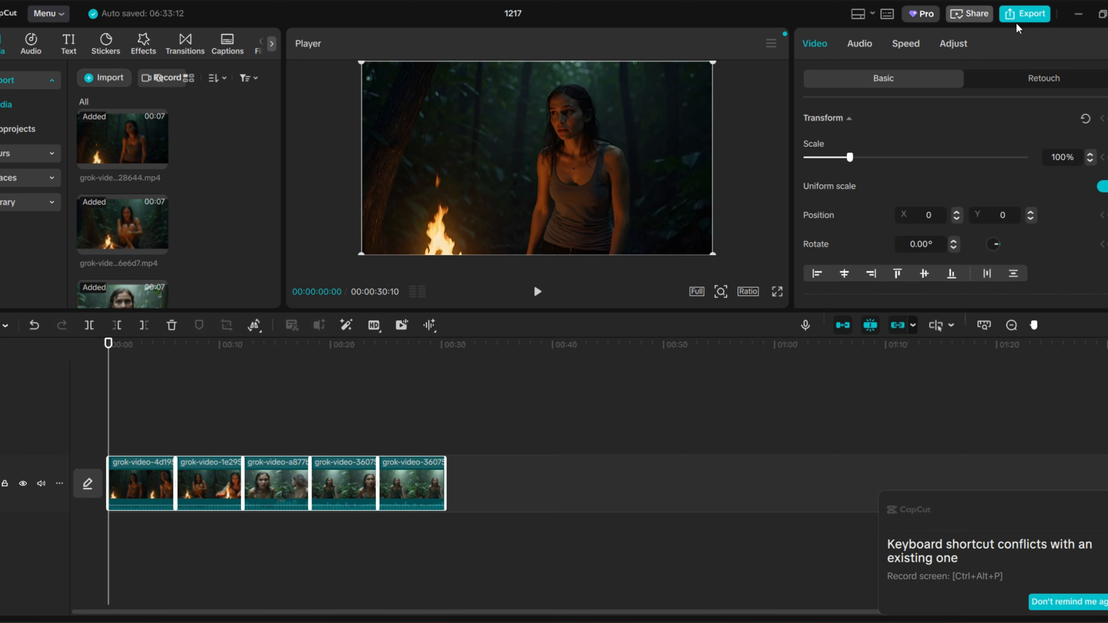